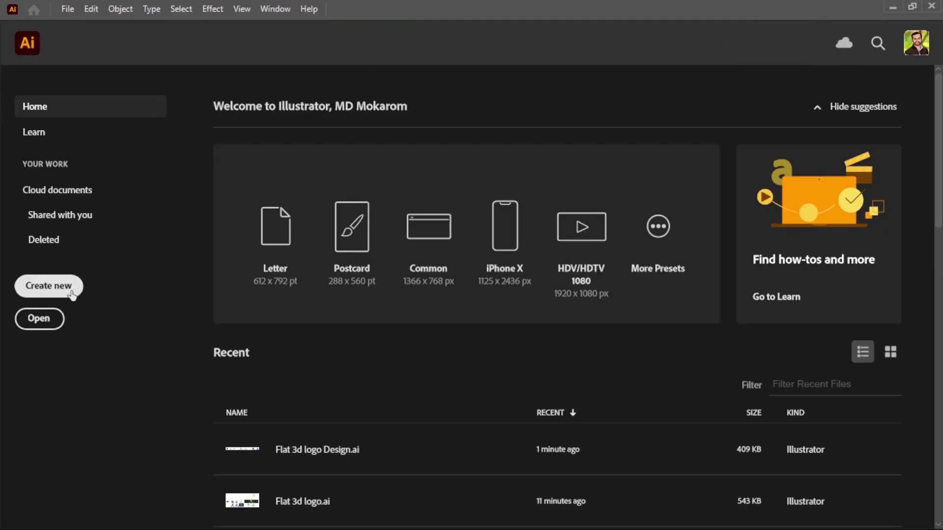
Step: Create a Web-Large 1920×1080 px document with High (300 ppi) raster effects
left_click(71, 293)
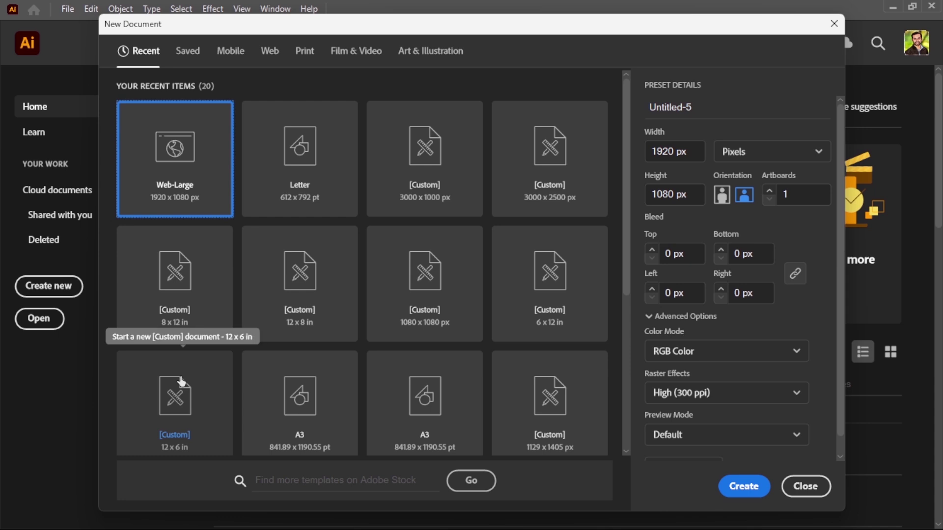
left_click(271, 52)
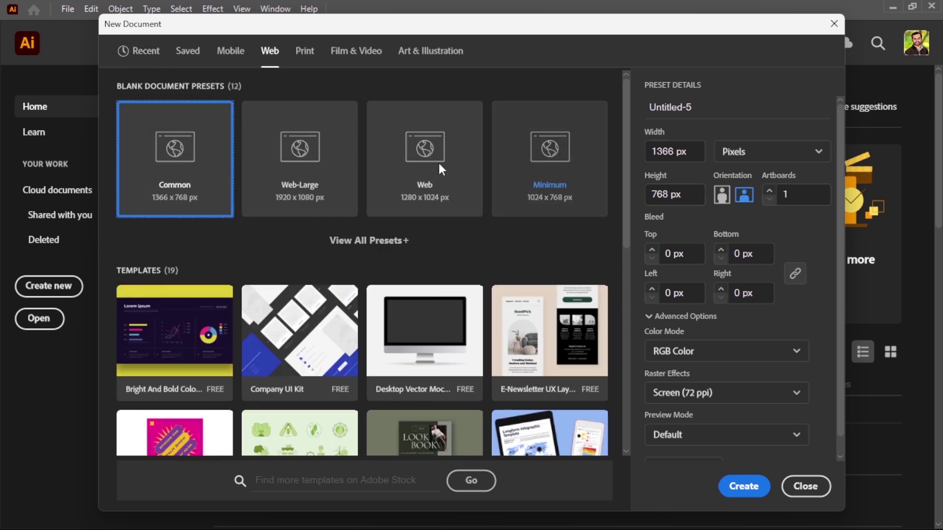
left_click(316, 162)
left_click(748, 391)
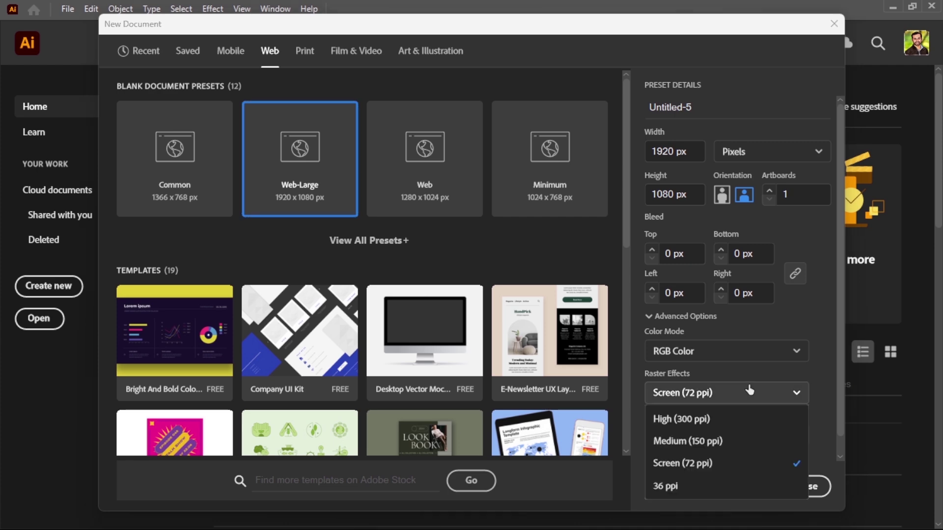
left_click(711, 420)
left_click(742, 487)
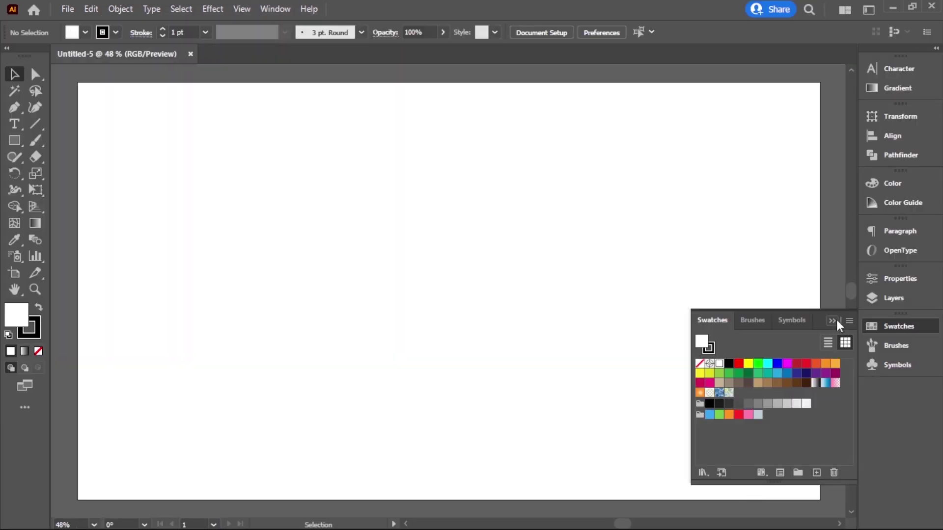
Step: Place black 72 pt text reading 'Tutify' near the artboard centre
left_click(837, 321)
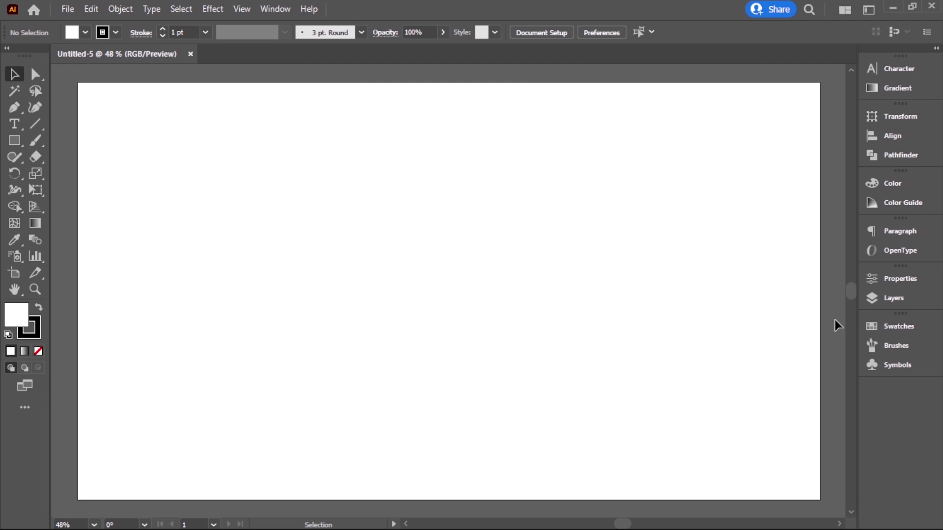
left_click(16, 125)
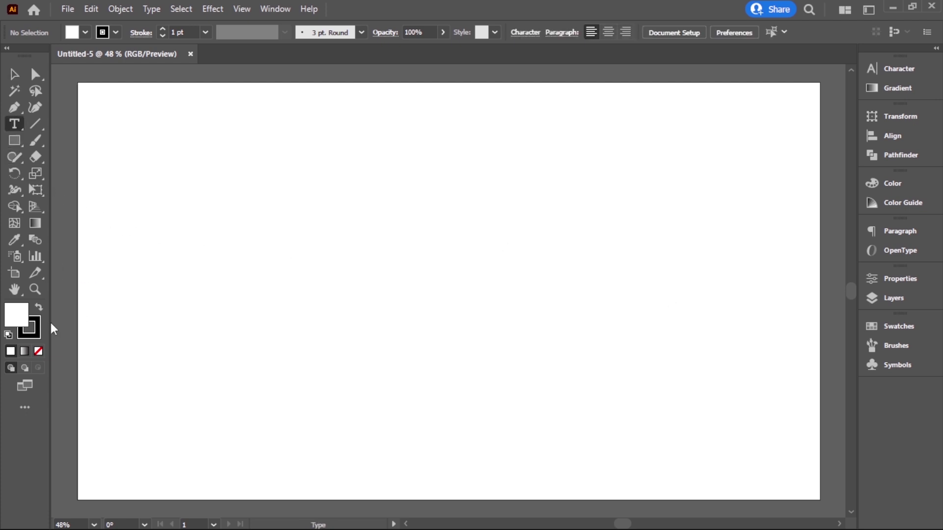
left_click(38, 352)
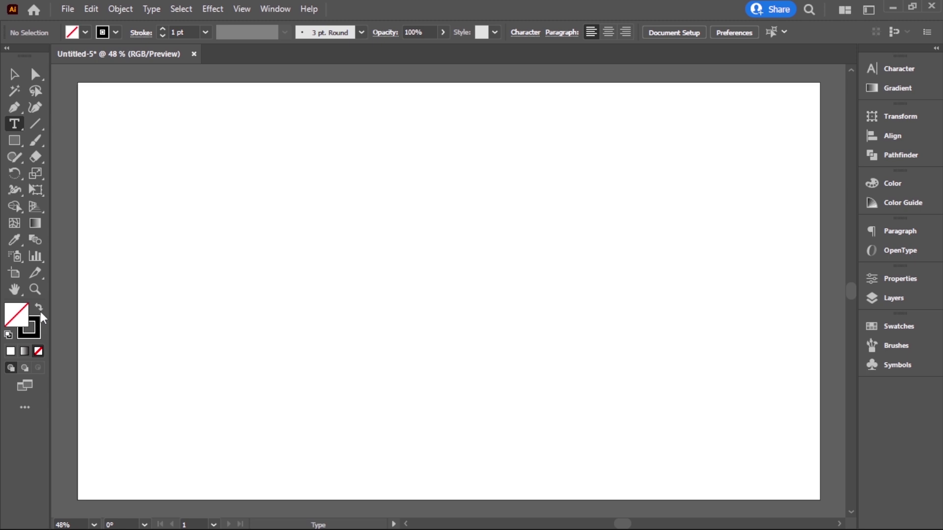
left_click(41, 312)
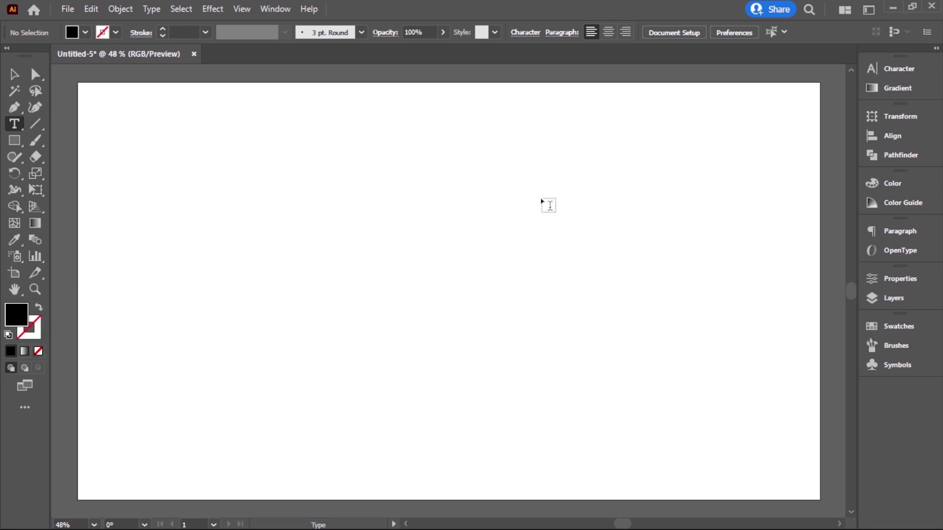
left_click(378, 281)
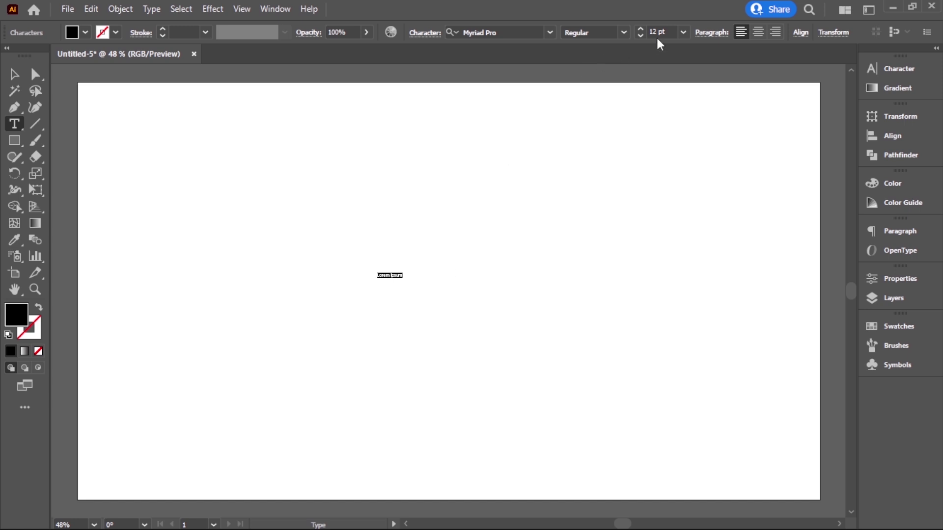
left_click(681, 34)
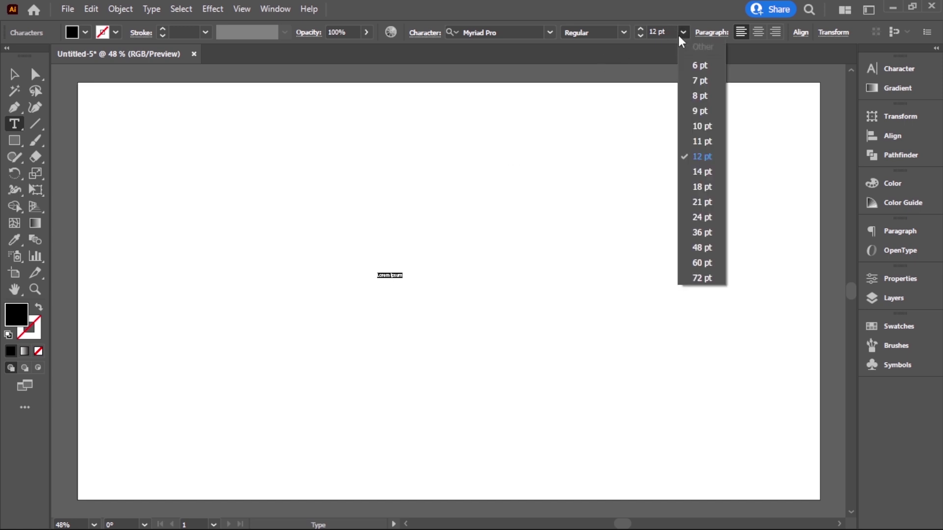
left_click(701, 276)
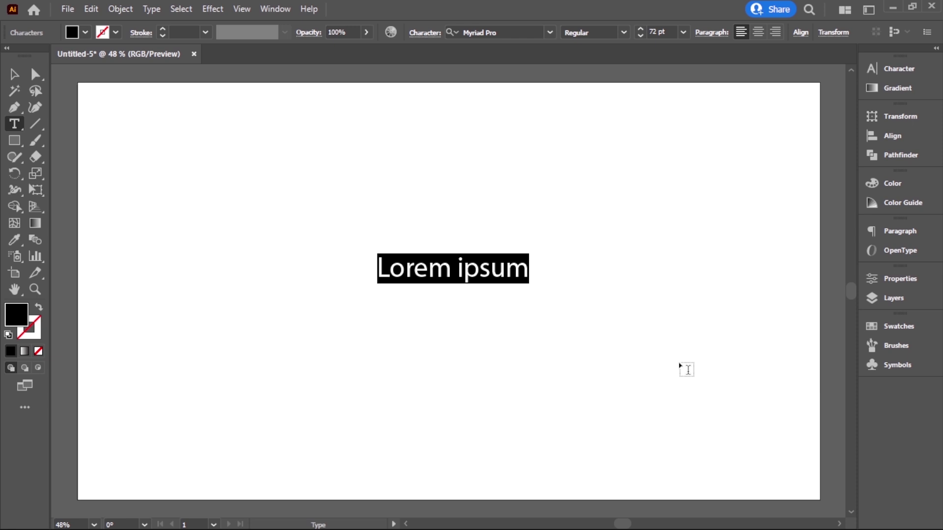
type("Tutif")
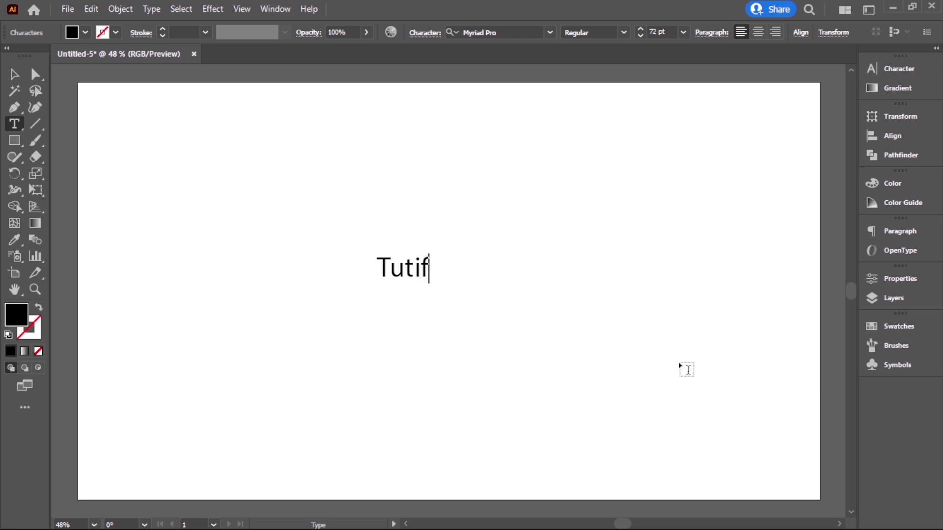
type("y")
Step: Search 'spin' in the Character panel and apply Spin Cycle OT to the Tutify text
left_click(13, 74)
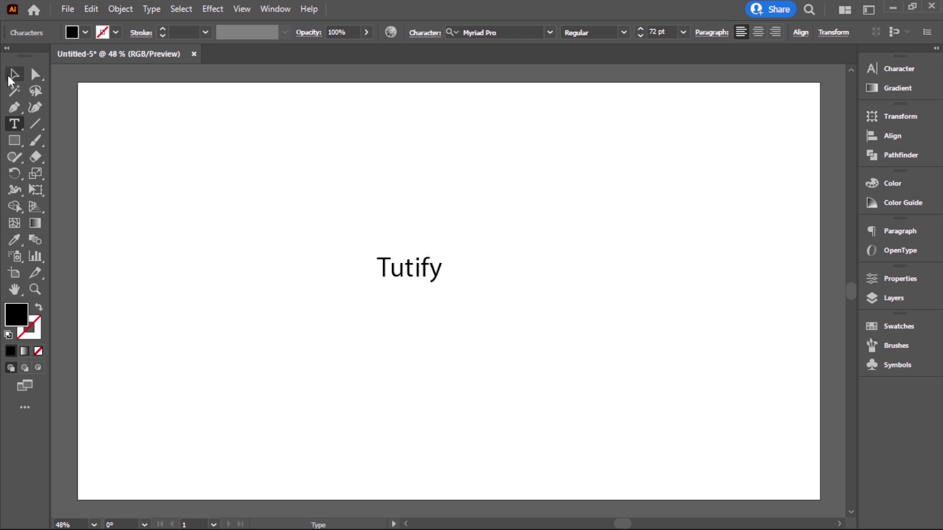
left_click(328, 322)
left_click_drag(314, 242, 518, 421)
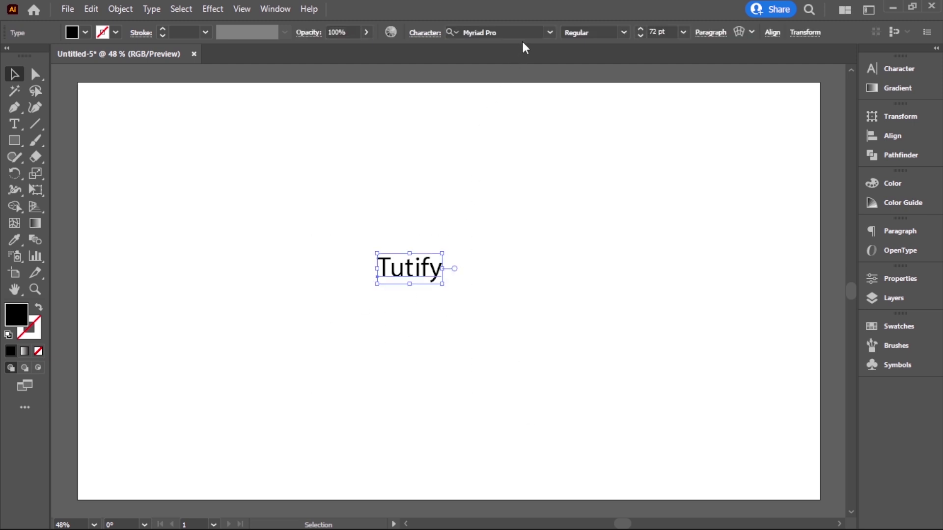
left_click(885, 76)
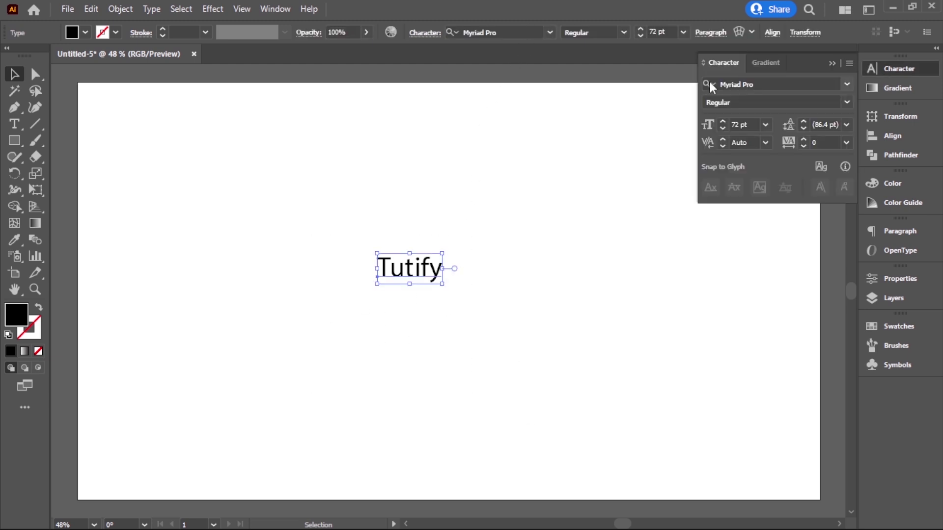
left_click(799, 86)
type("sp")
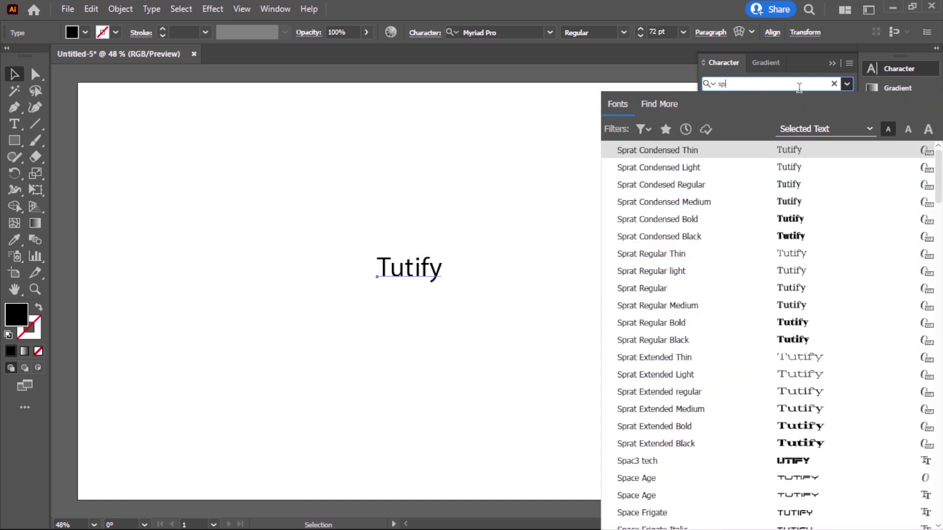
type("in")
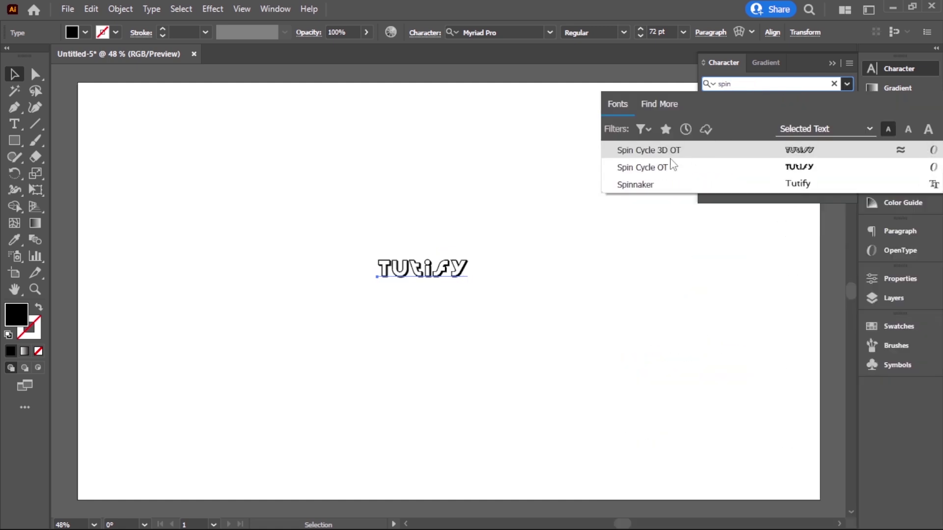
left_click(663, 167)
left_click(571, 281)
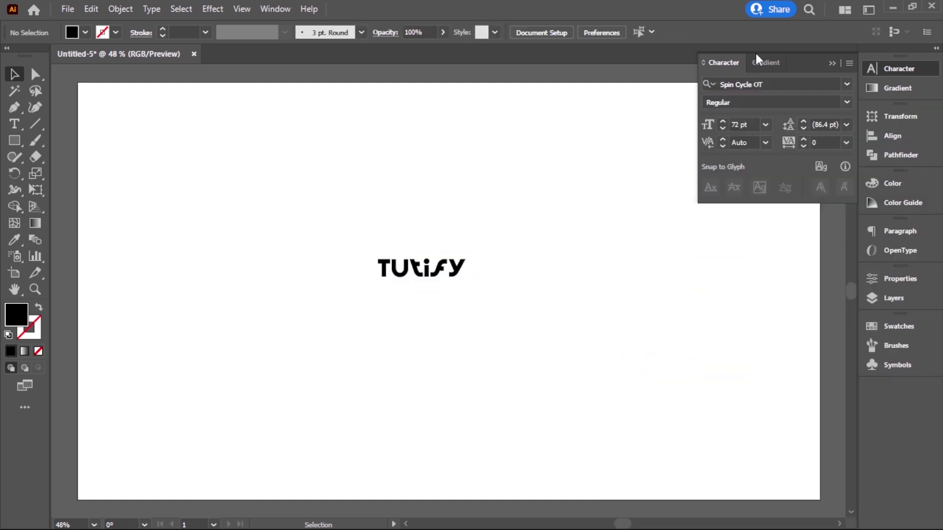
left_click(830, 62)
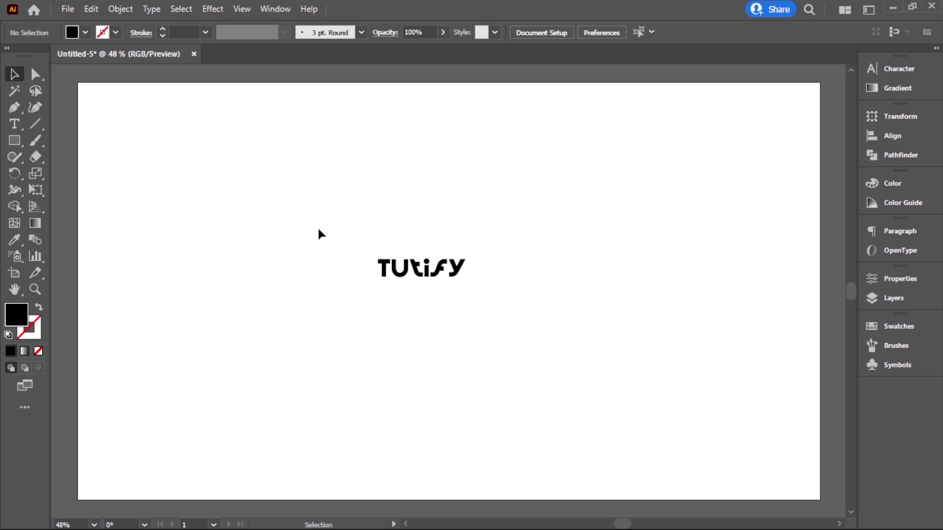
left_click(407, 267)
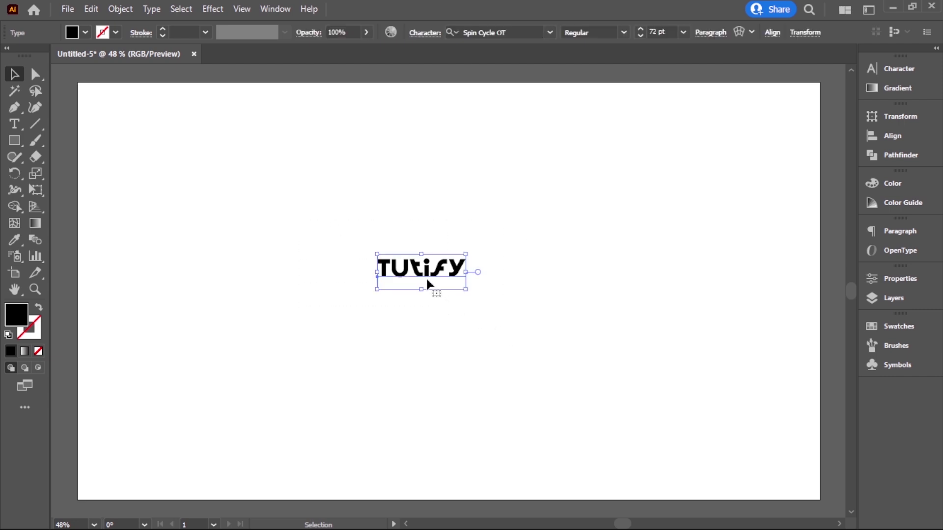
Step: Convert the Tutify text to outlines and centre it on the artboard
left_click(148, 13)
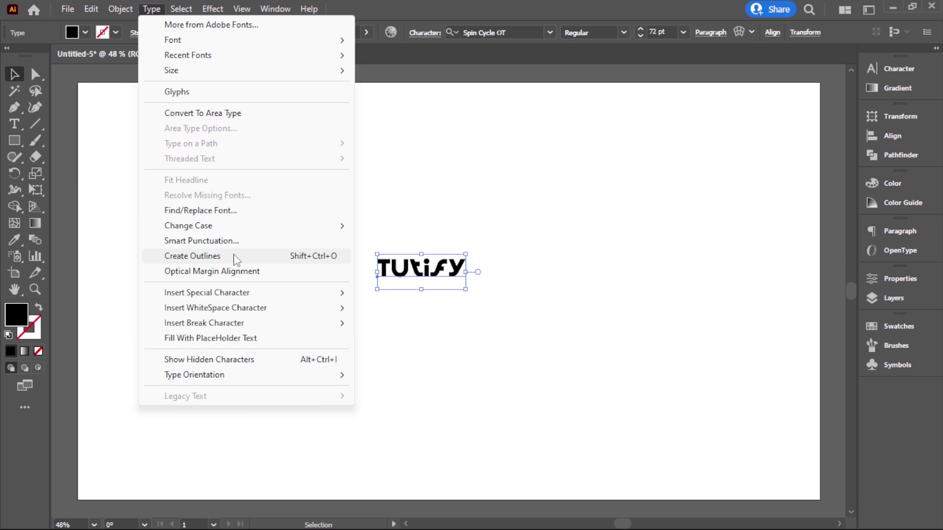
left_click(297, 256)
left_click(473, 340)
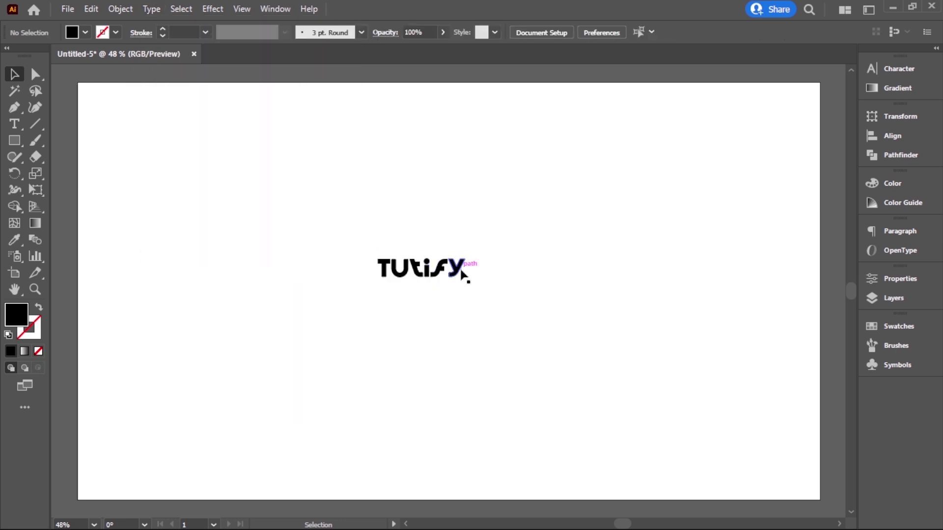
left_click_drag(429, 248, 499, 339)
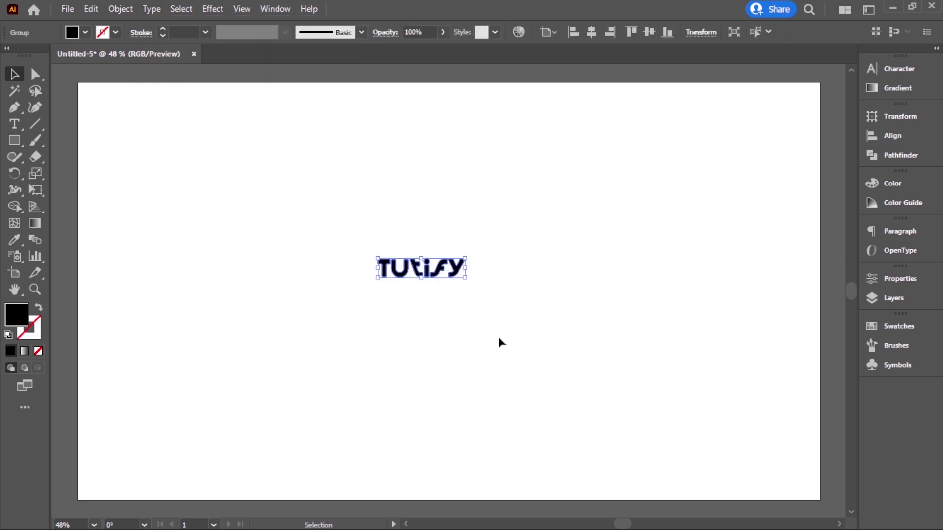
left_click(591, 32)
left_click(649, 32)
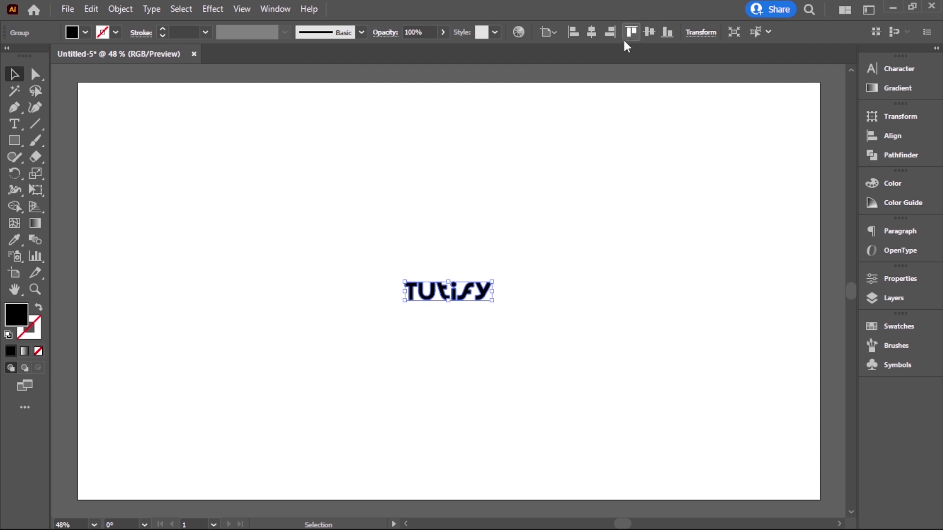
left_click(575, 244)
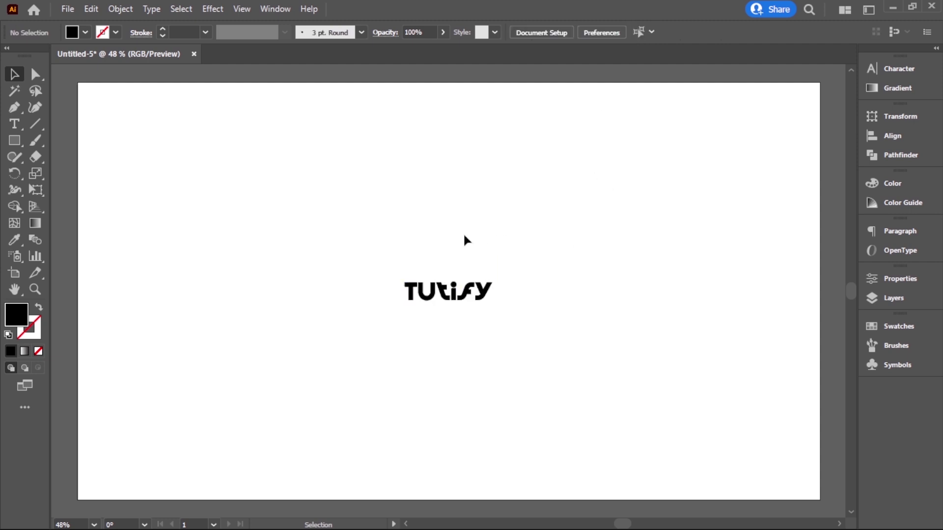
Step: Scale the outlined logo uniformly to 150%
key("ctrl+a")
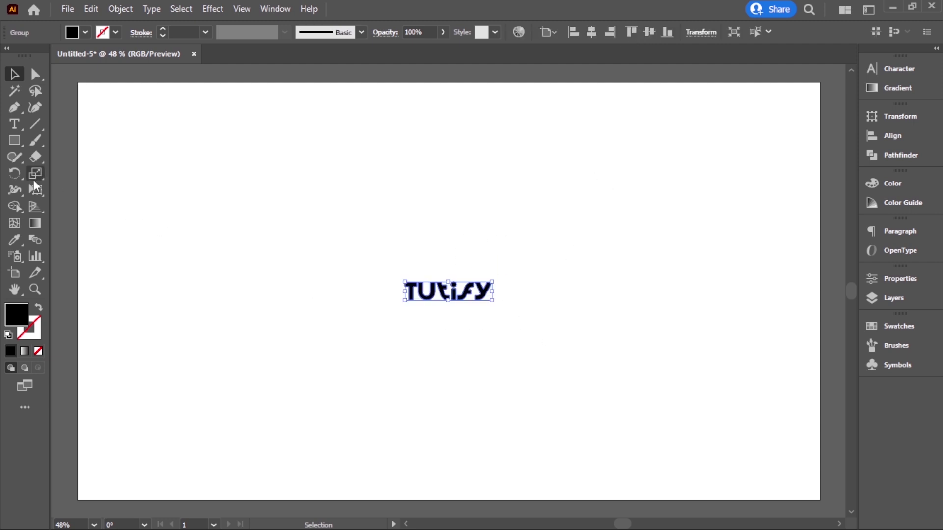
left_click_drag(33, 177, 72, 169)
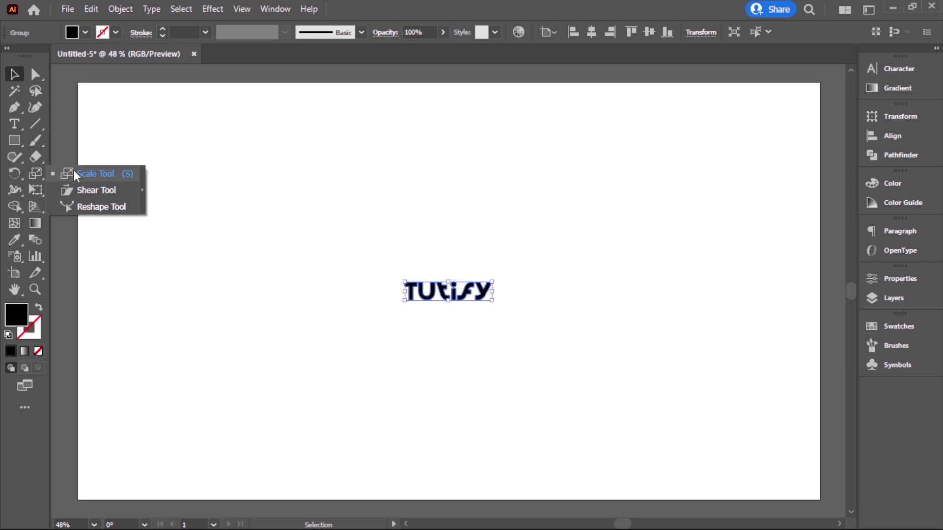
double_click(36, 171)
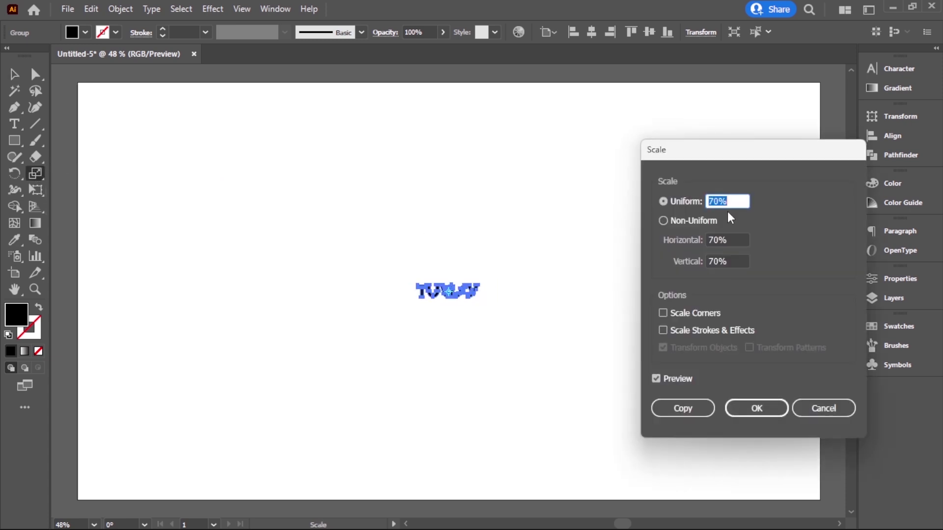
type("150")
left_click(755, 409)
left_click(14, 74)
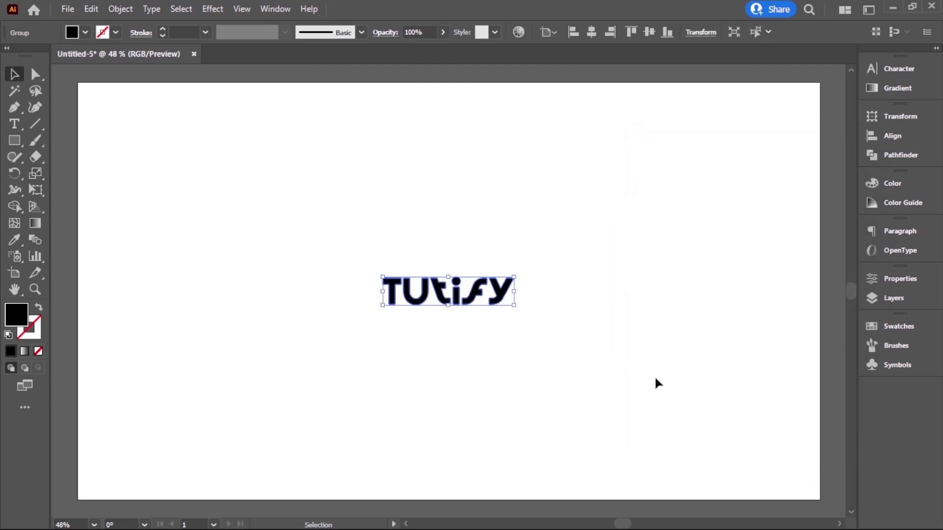
Step: Make a pattern from the logo, tiled Brick by Row and named Tutify
left_click(125, 8)
mouse_move(177, 381)
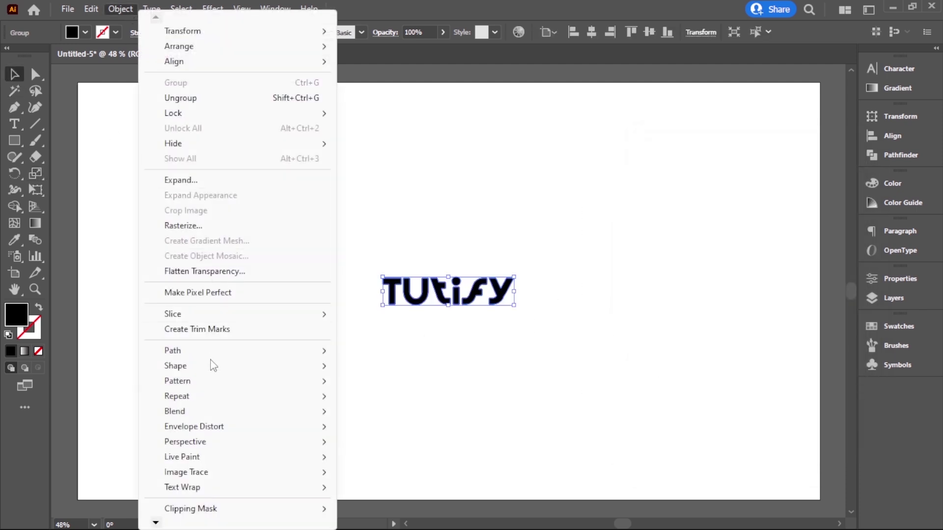
left_click(369, 381)
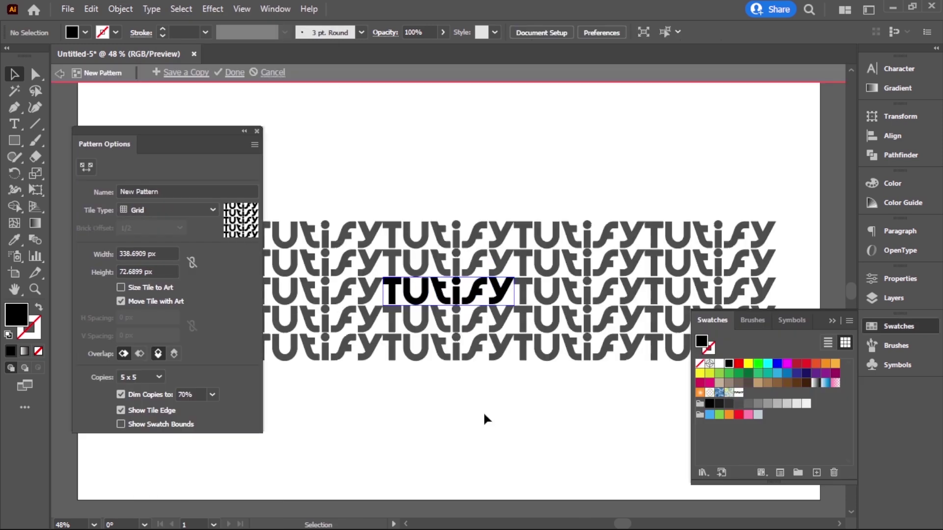
left_click(145, 210)
left_click(176, 238)
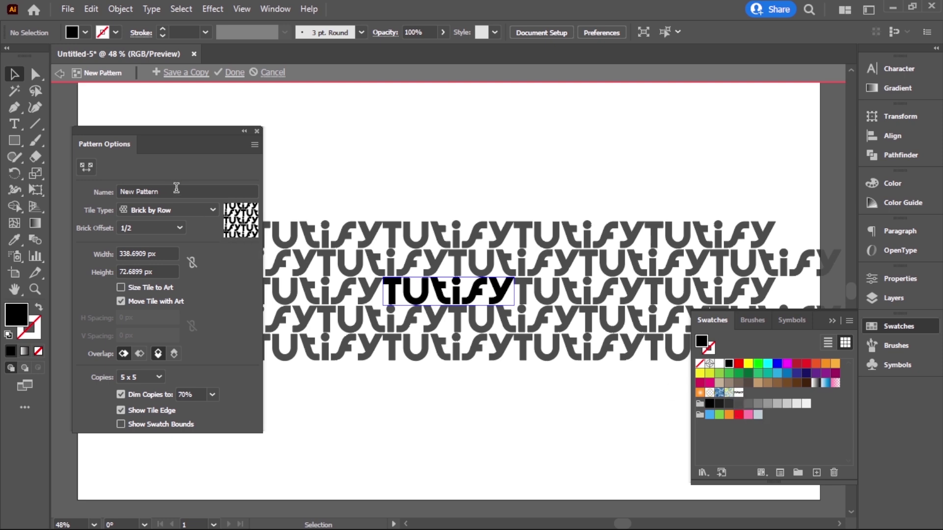
left_click_drag(175, 191, 108, 197)
type("Tutify")
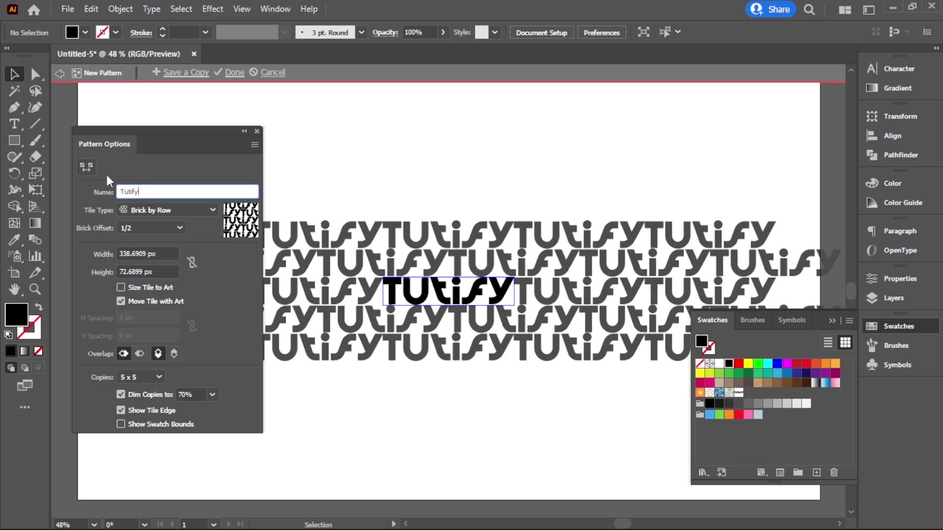
left_click(200, 234)
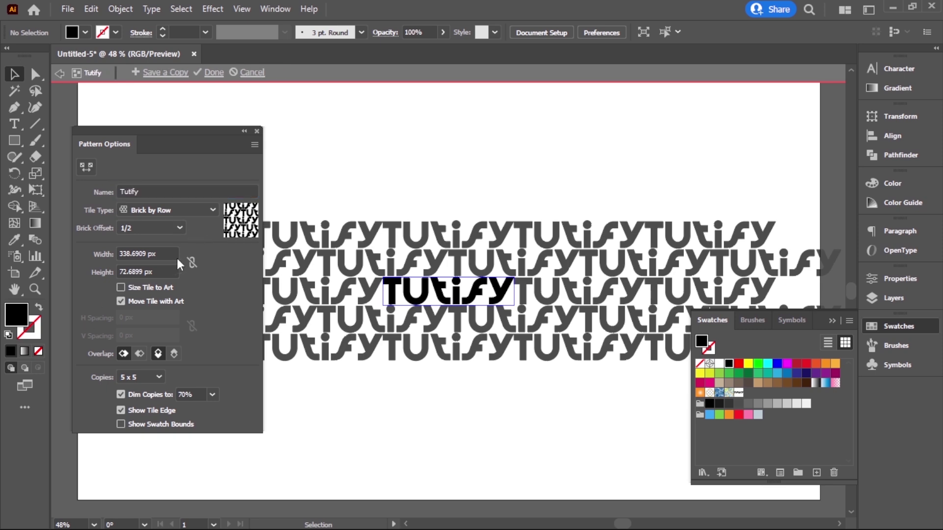
Step: Set the pattern tile size to 800 × 300 px
double_click(162, 254)
type("354")
key("Return")
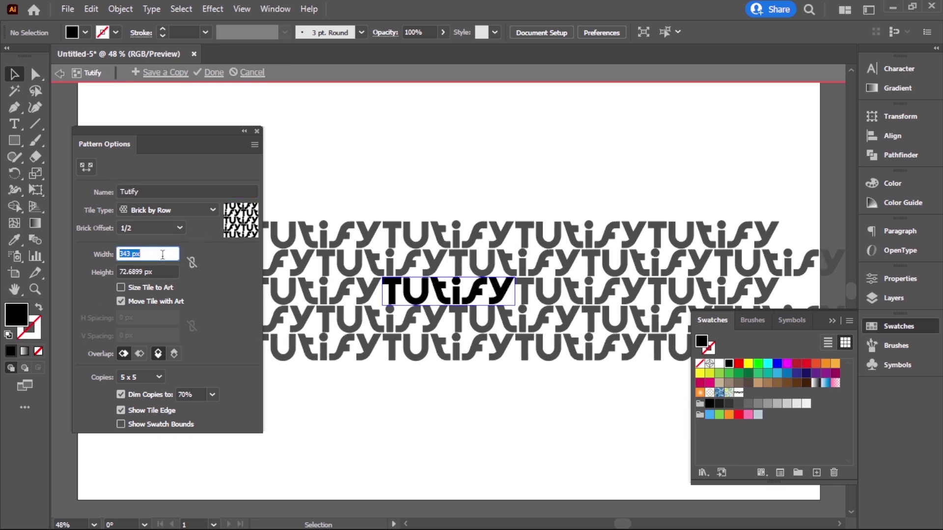
double_click(164, 272)
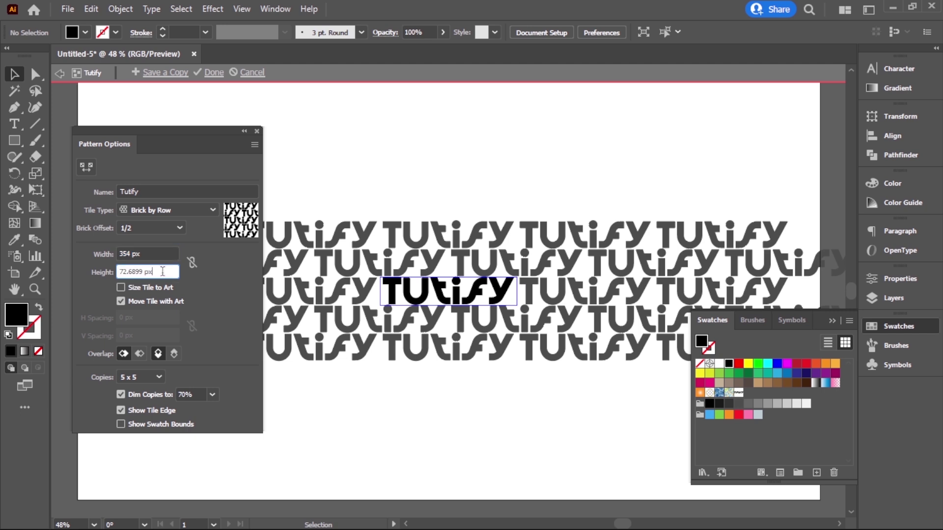
type("91")
key("Return")
left_click(118, 254)
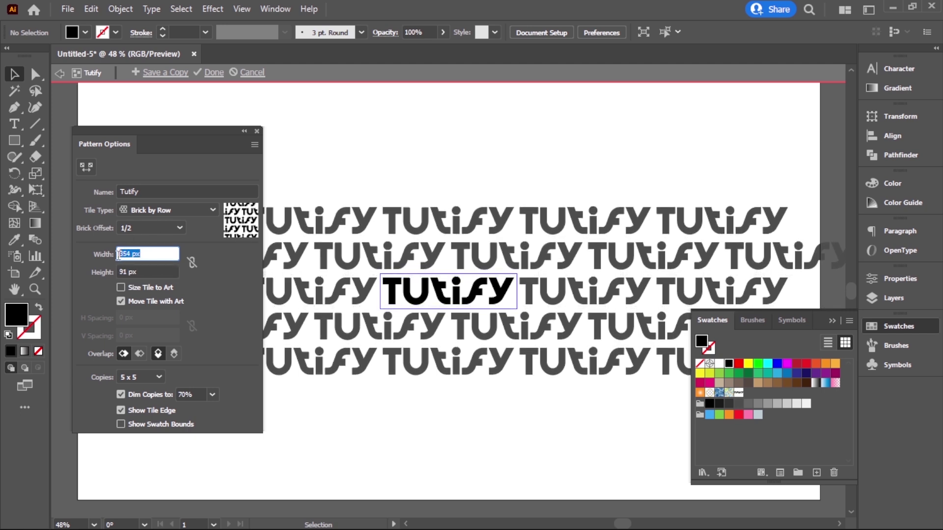
type("800")
left_click(138, 270)
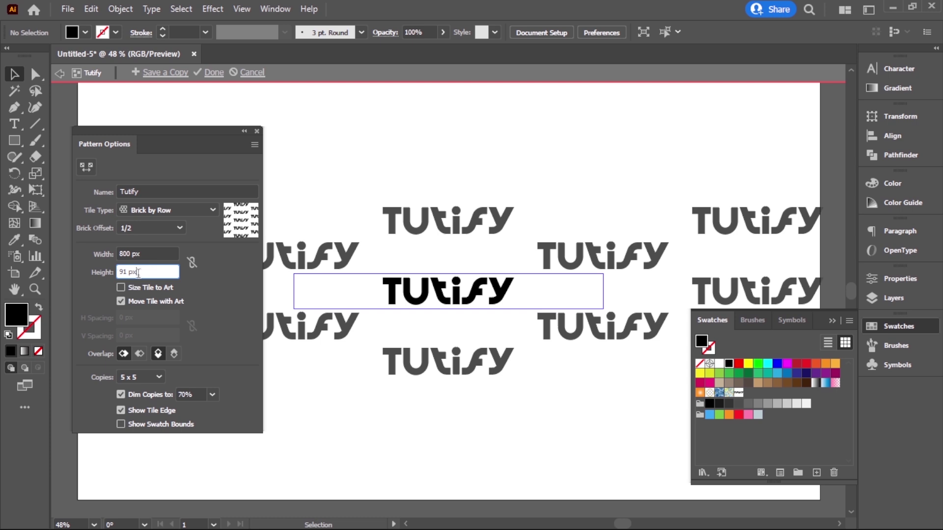
left_click_drag(138, 272, 112, 281)
type("300")
left_click(150, 254)
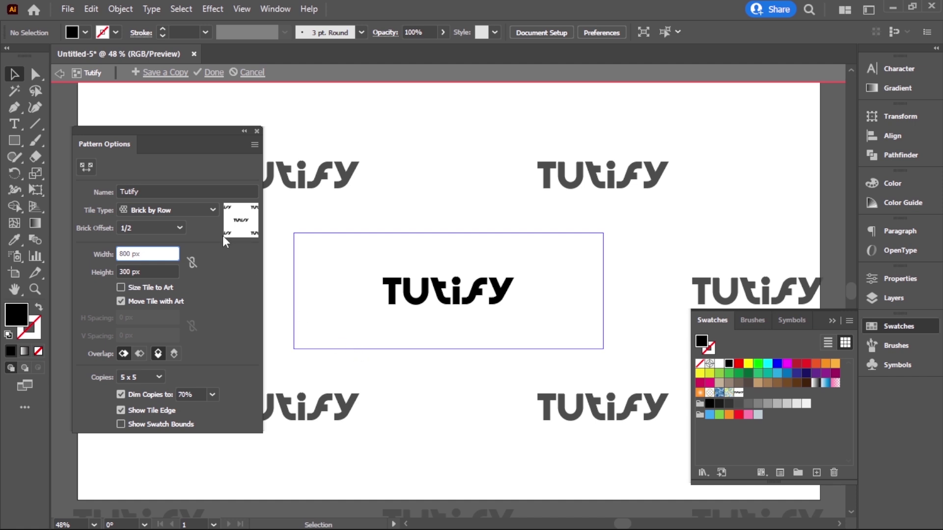
Step: Save the pattern and delete the original logo from the artboard
left_click(213, 73)
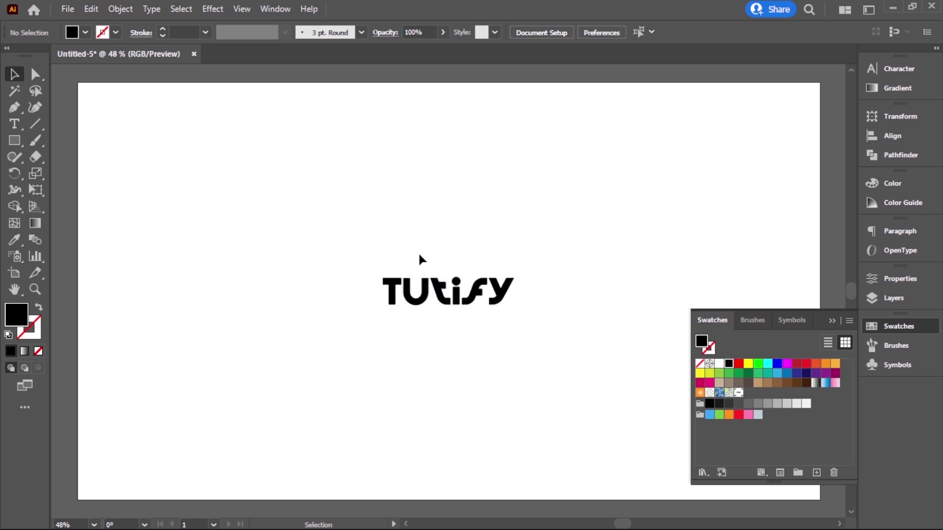
left_click_drag(421, 259, 471, 346)
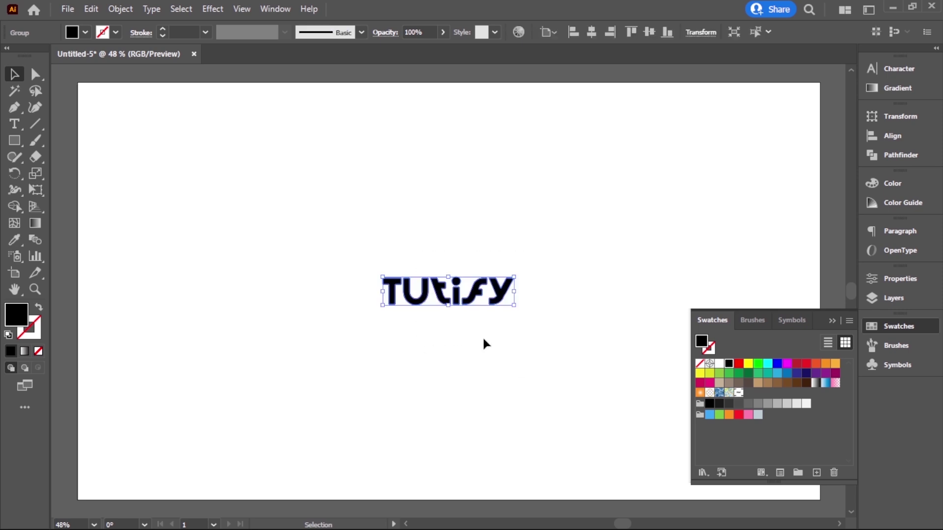
key("Delete")
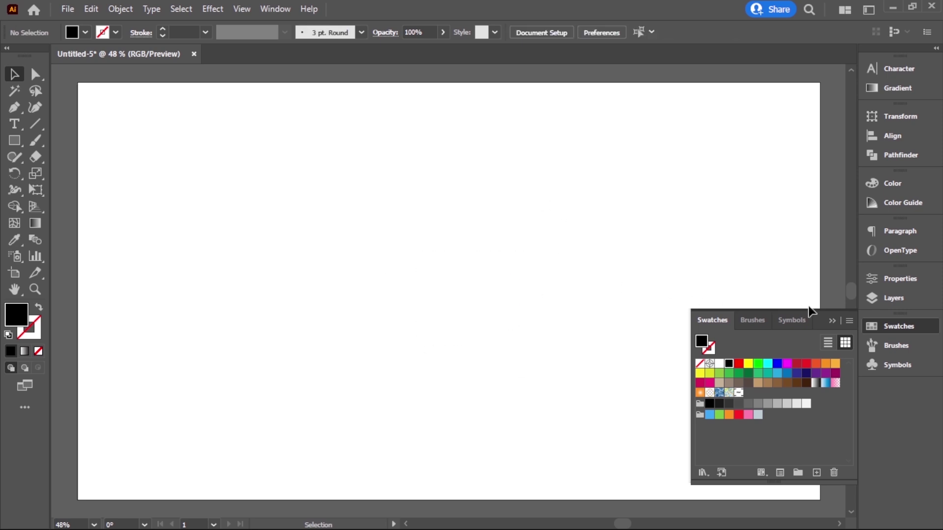
Step: Float the Swatches panel and draw a 1920×1080 px rectangle
left_click_drag(712, 320, 672, 120)
left_click(831, 321)
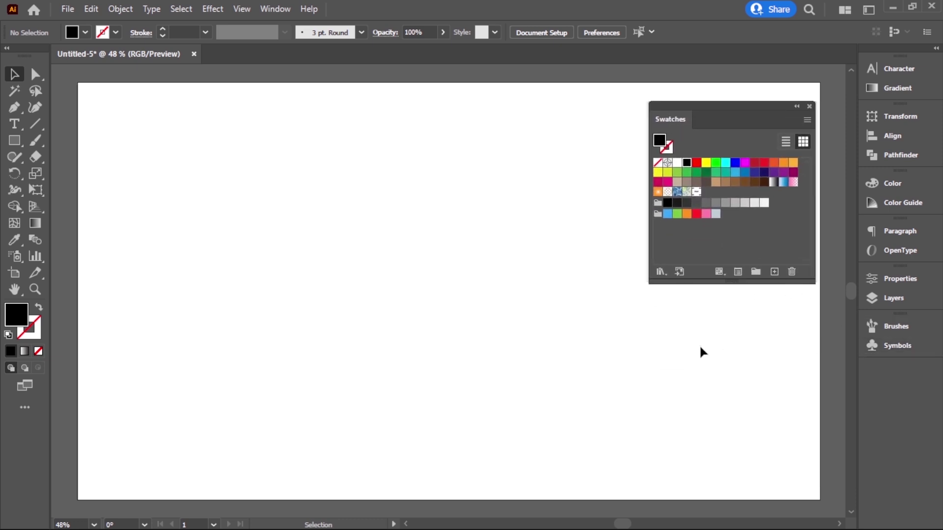
left_click_drag(617, 361, 612, 369)
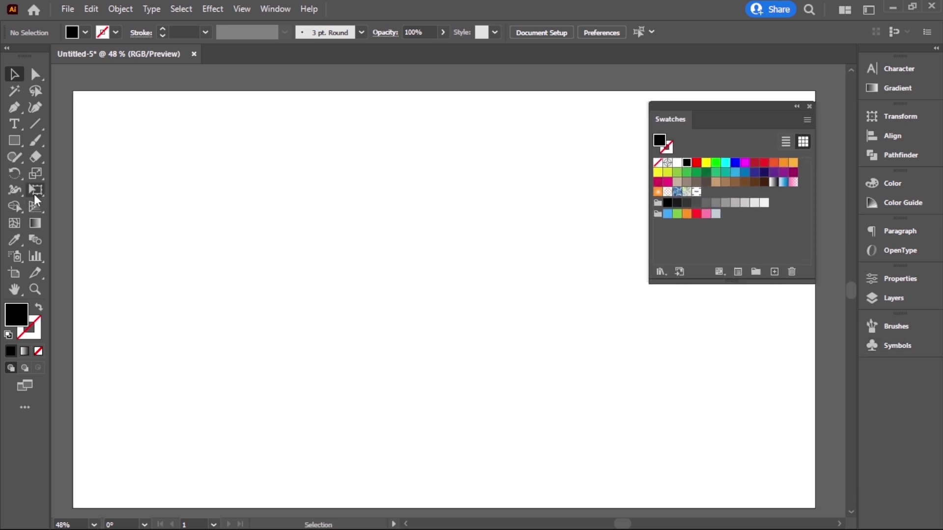
left_click(17, 140)
left_click(274, 251)
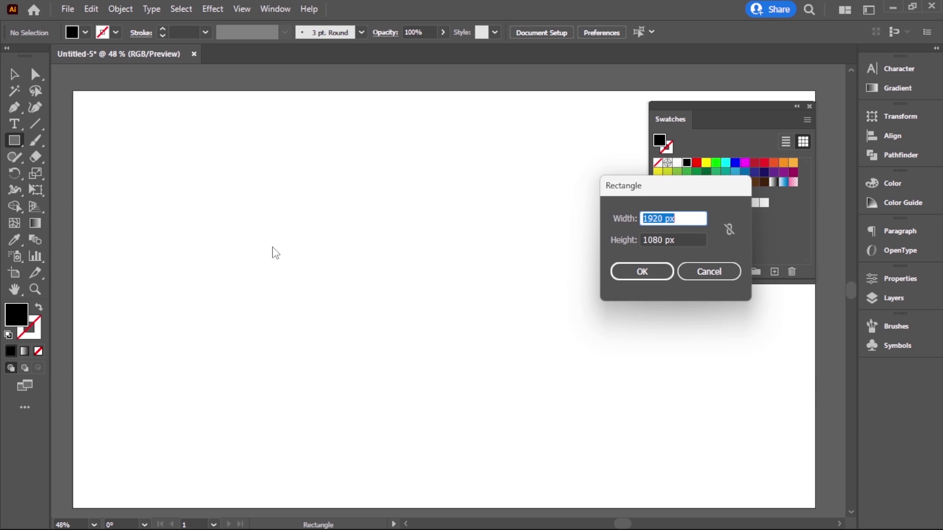
left_click(638, 272)
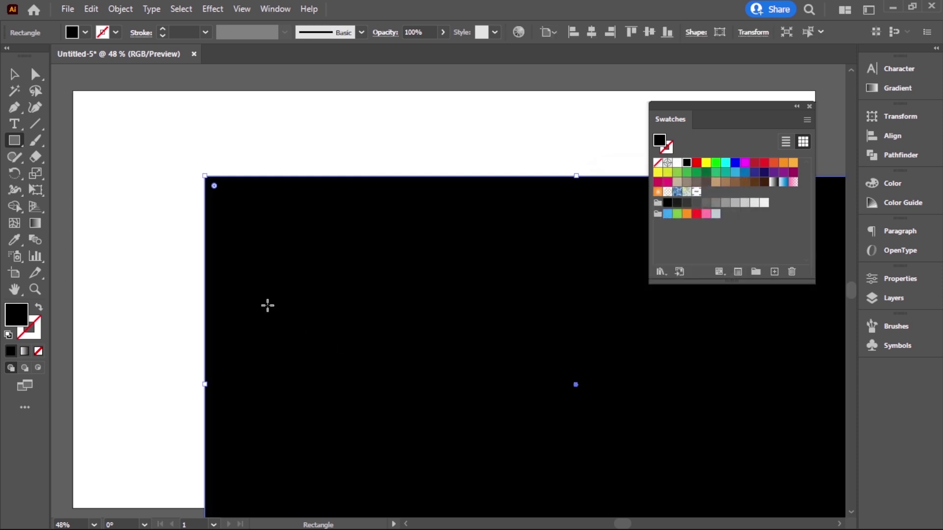
left_click(13, 74)
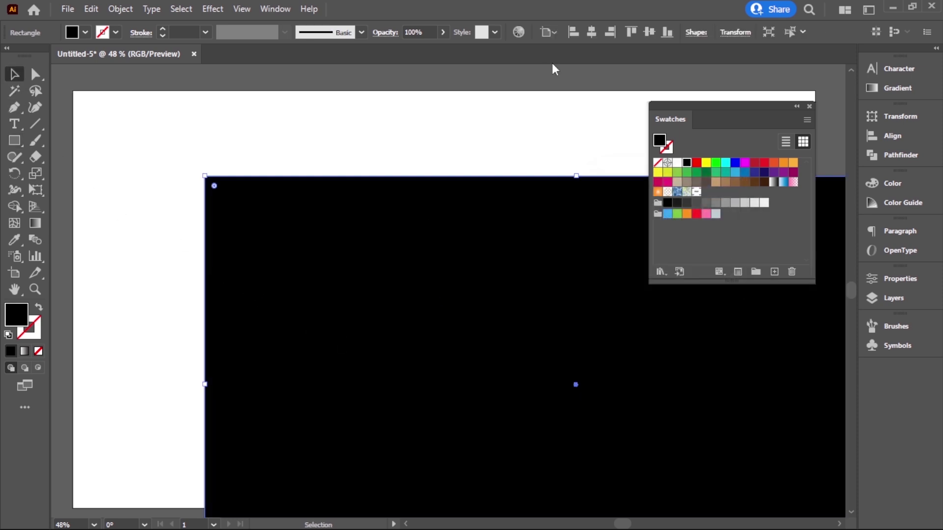
Step: Centre the rectangle on the artboard and fill it yellow
left_click(591, 33)
left_click(647, 32)
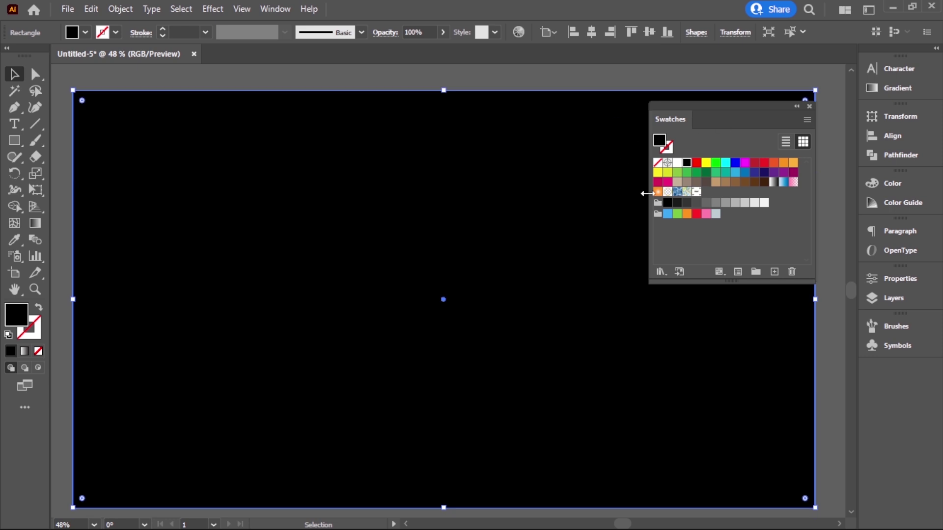
left_click(696, 162)
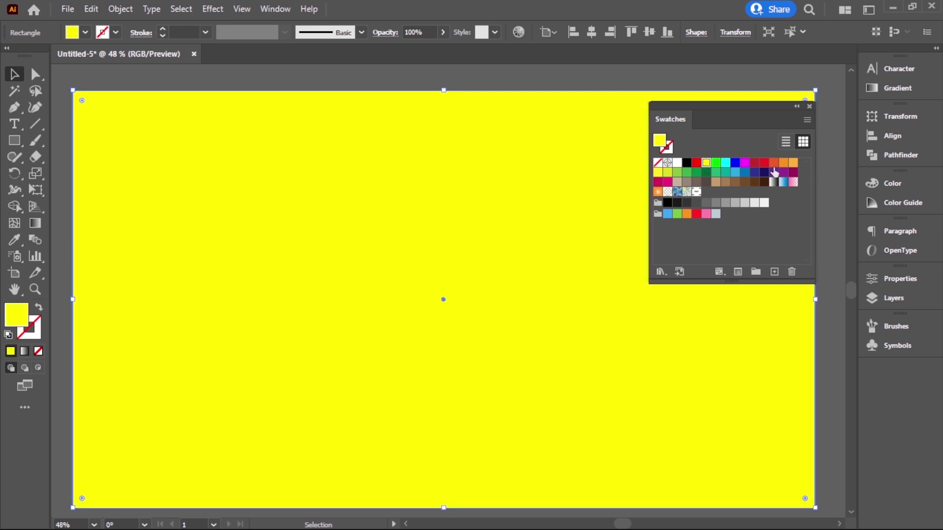
Step: Fill the rectangle with the Tutify pattern swatch
left_click(696, 192)
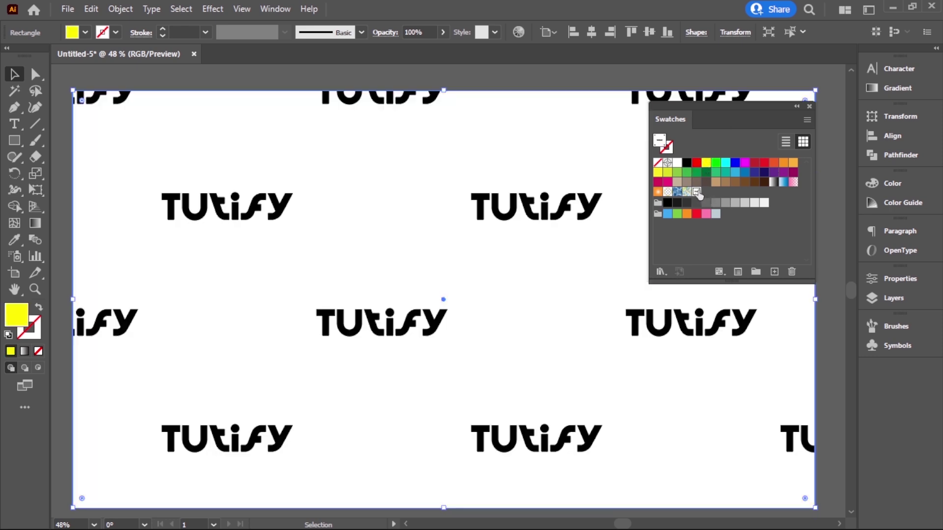
left_click(296, 89)
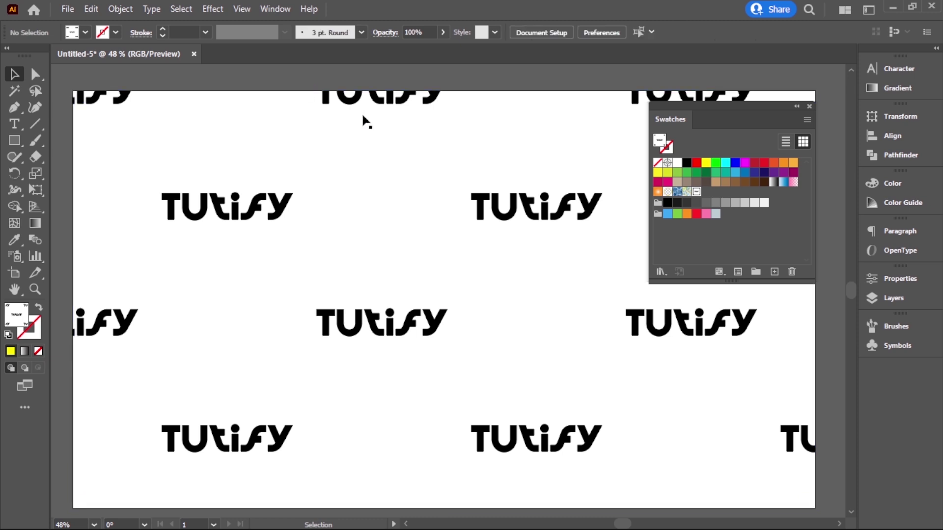
left_click(499, 210)
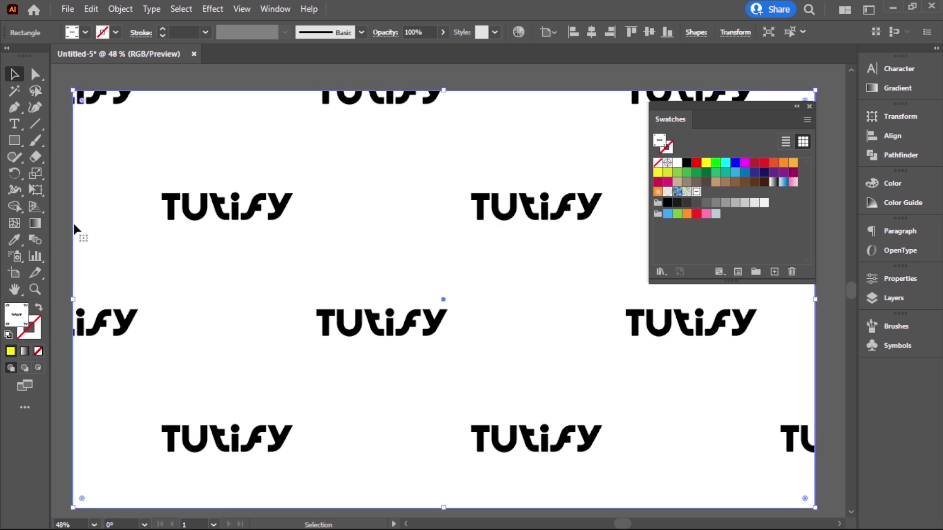
Step: Set up a uniform scale with Transform Patterns only and live preview on
double_click(37, 176)
left_click_drag(714, 156, 776, 153)
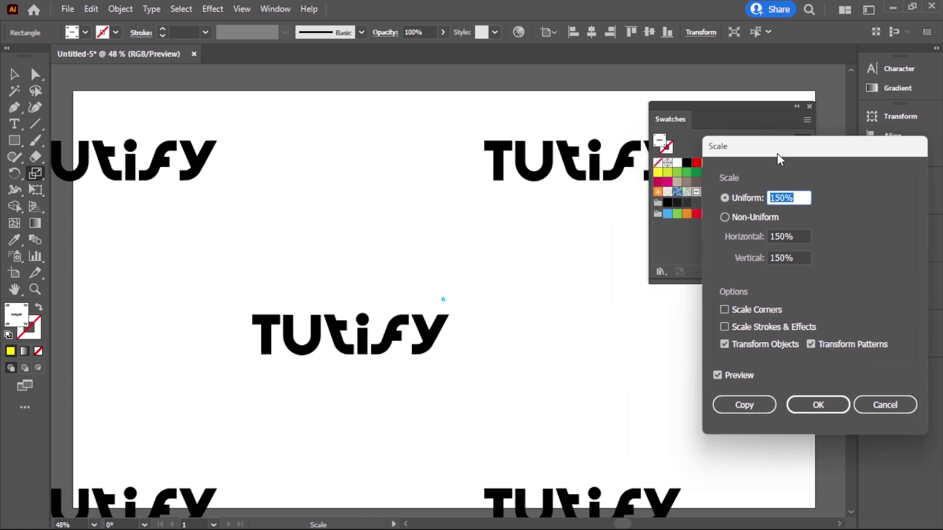
type("80")
left_click(732, 379)
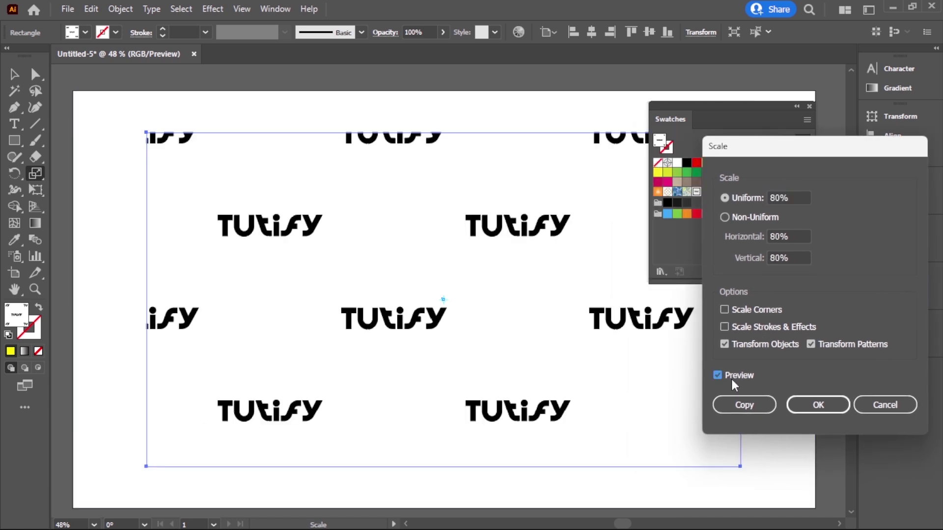
left_click(732, 379)
left_click(731, 379)
left_click(732, 379)
left_click(747, 342)
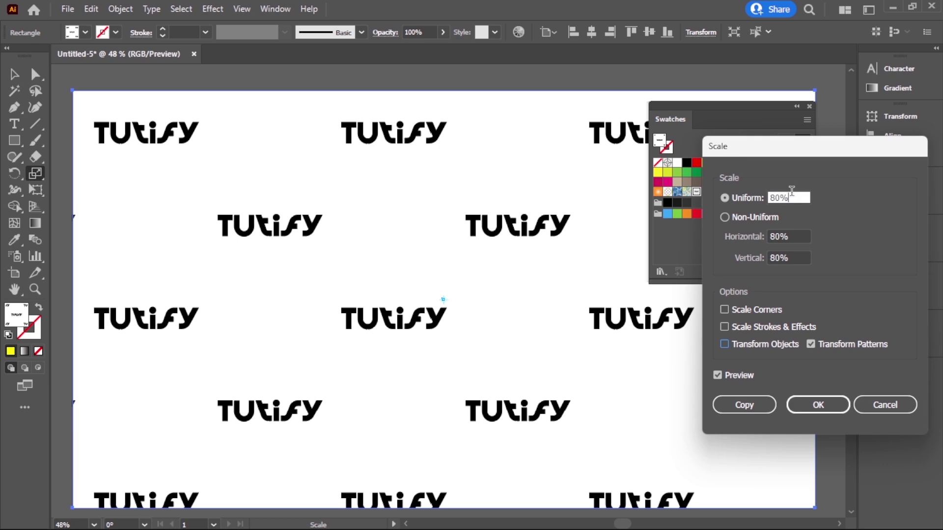
Step: Apply a 60% pattern-only scale and reselect the rectangle
scroll(788, 197, "down", 5)
scroll(788, 198, "down", 4)
scroll(788, 197, "down", 4)
scroll(788, 198, "down", 10)
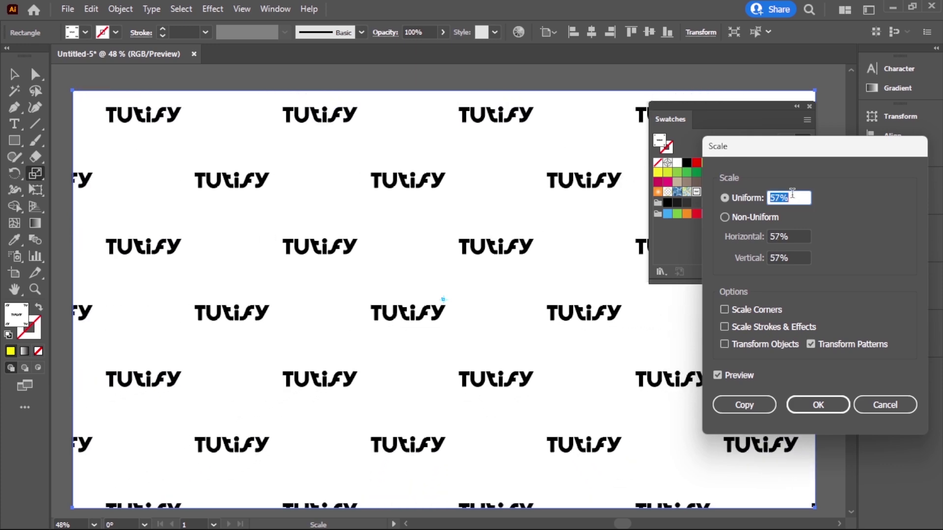
scroll(792, 196, "up", 1)
scroll(792, 197, "up", 1)
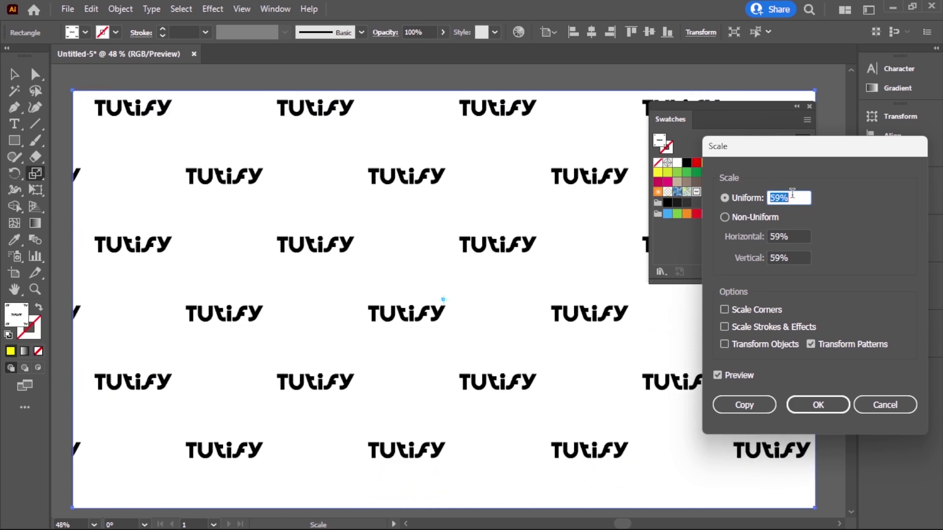
scroll(792, 196, "up", 1)
left_click(823, 406)
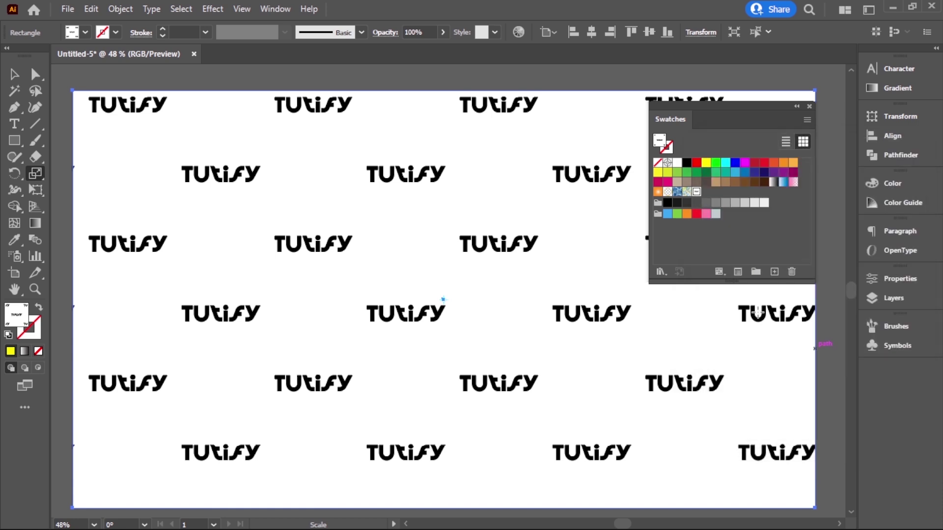
left_click(210, 84)
left_click(415, 182)
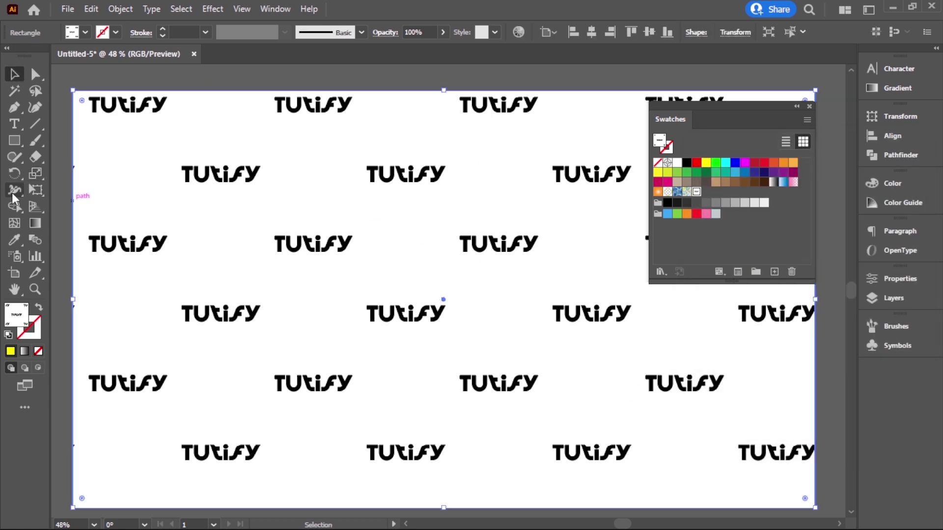
Step: Set the Rotate options to rotate only the pattern, not the rectangle
left_click_drag(16, 173, 70, 179)
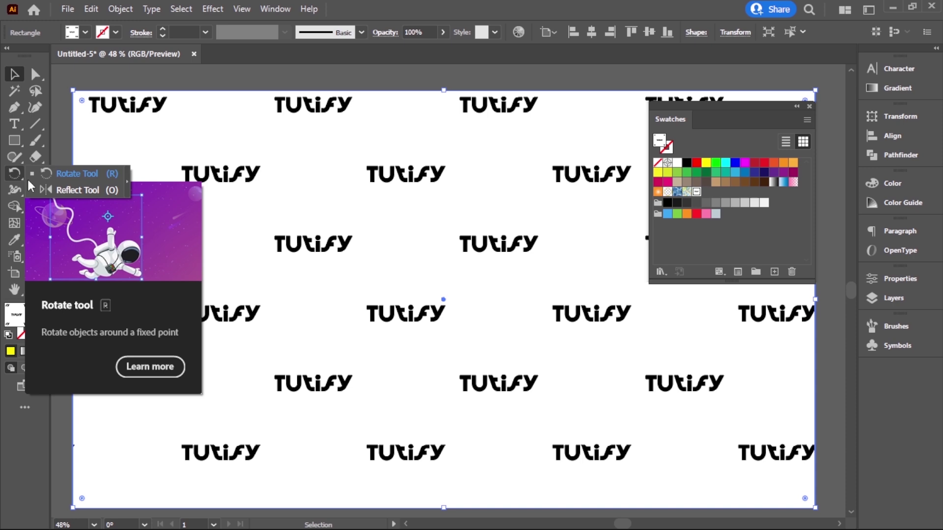
left_click(75, 176)
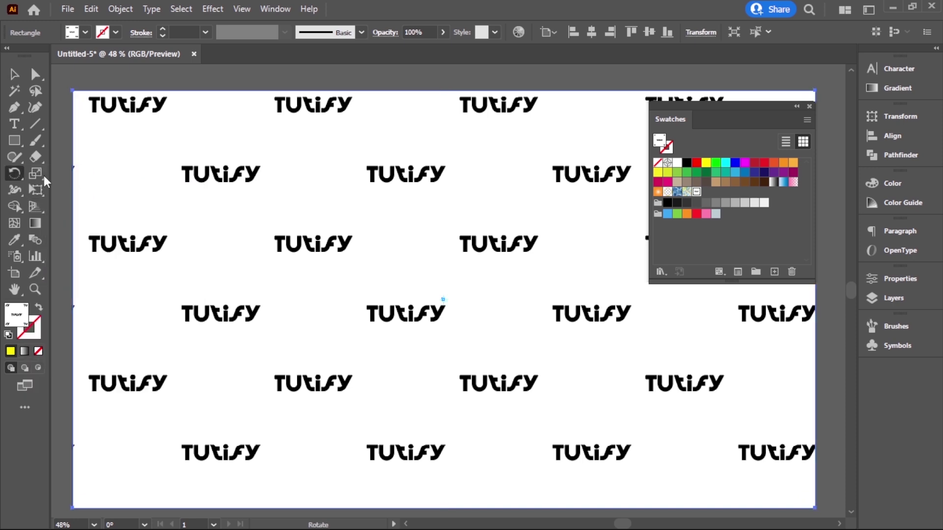
double_click(14, 175)
mouse_move(771, 213)
left_mouse_down()
mouse_move(846, 205)
mouse_move(798, 205)
left_mouse_up()
left_click(785, 285)
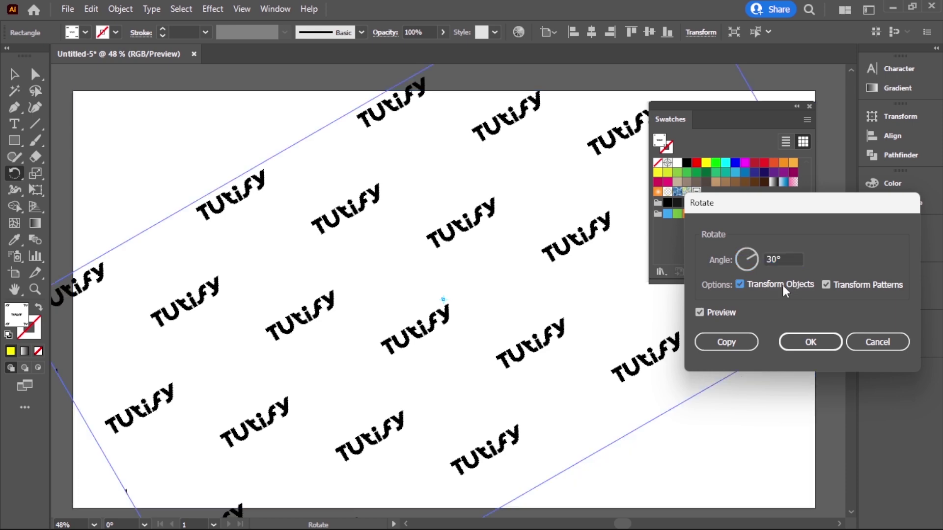
left_click(825, 285)
left_click(754, 252)
Step: Preview pattern rotation angles of 3090° and 180°
left_click(768, 293)
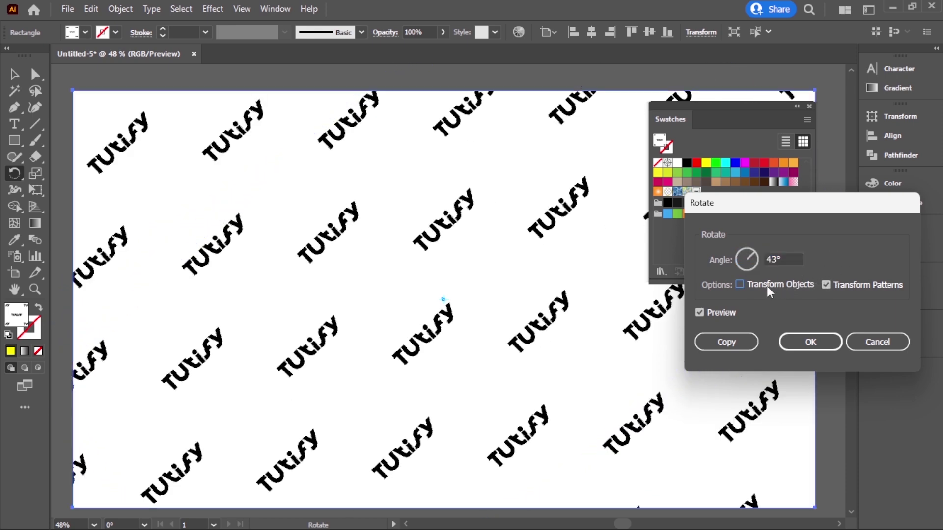
double_click(777, 260)
type("30")
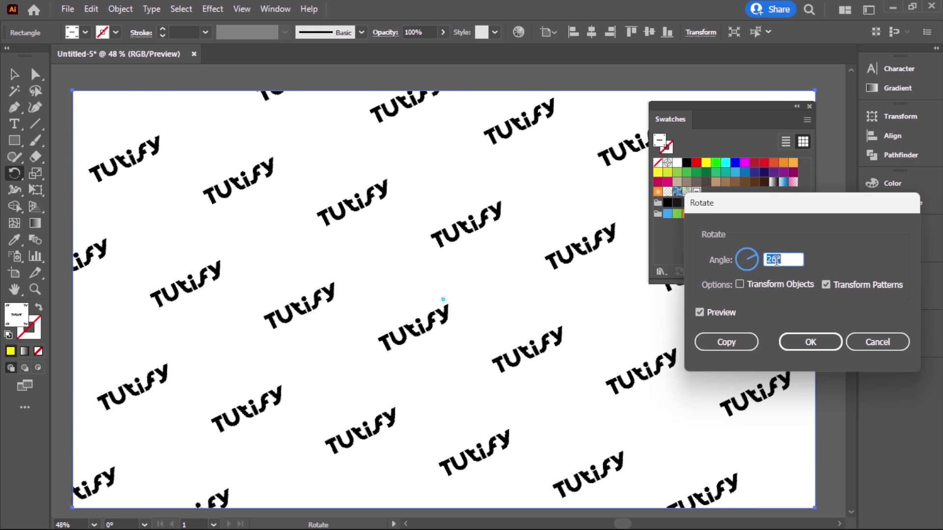
type("90")
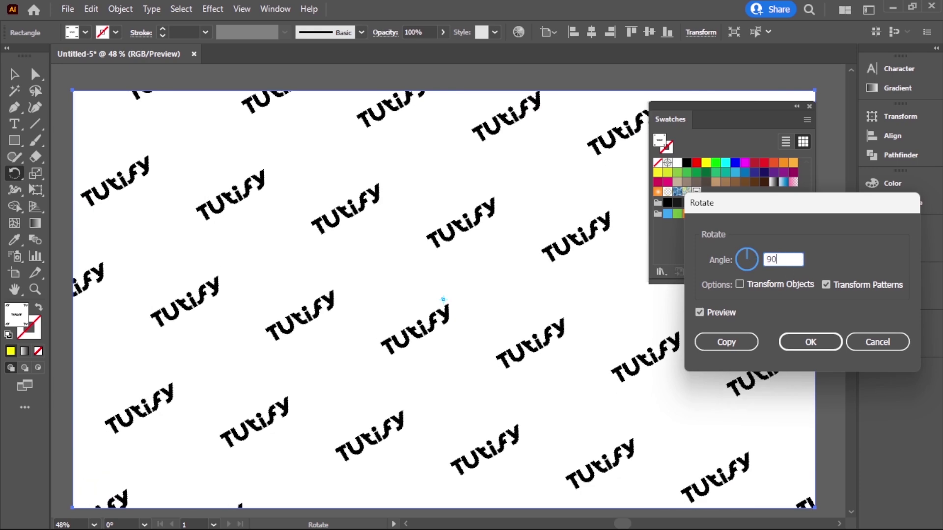
left_click(718, 315)
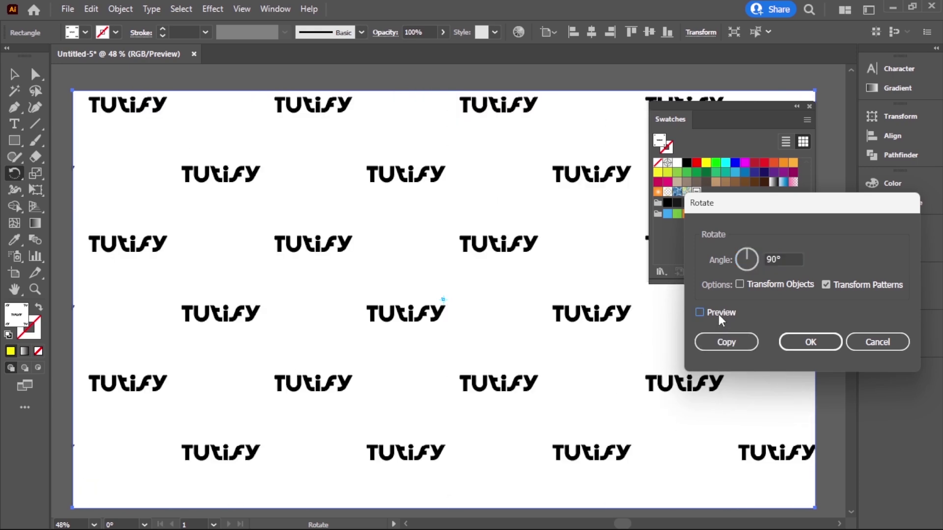
left_click(719, 314)
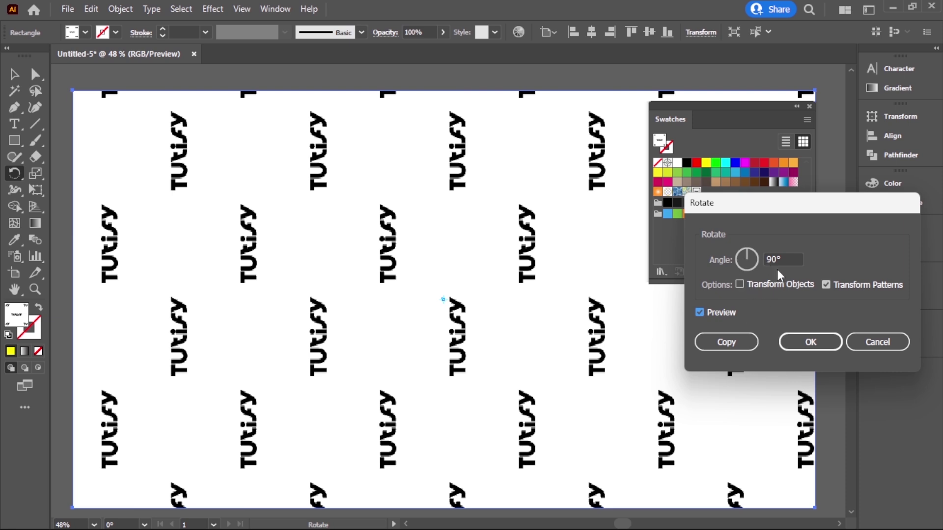
left_click(766, 260)
type("180")
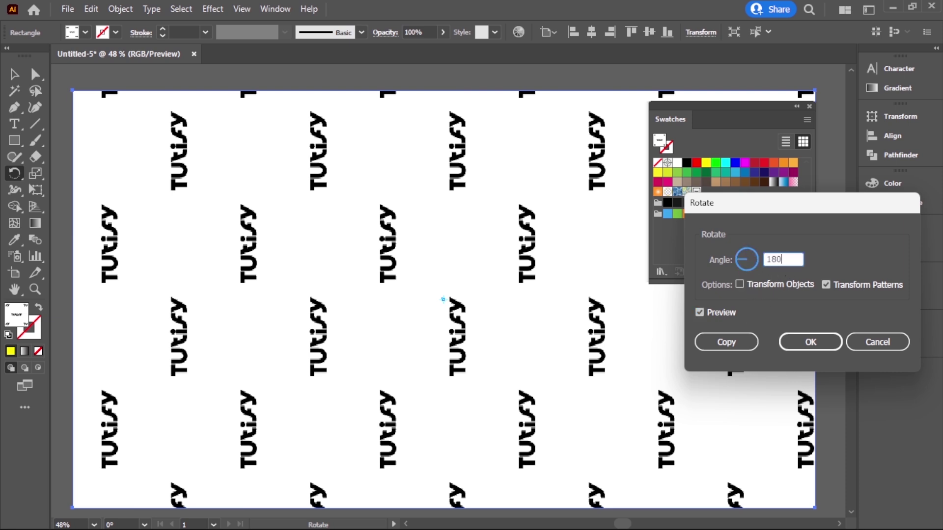
left_click(711, 312)
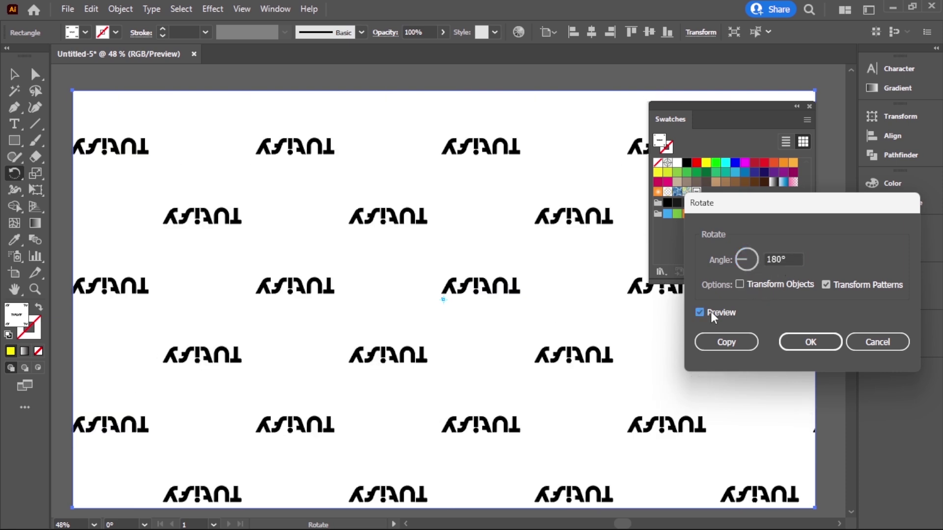
left_click(711, 311)
Step: Rotate the pattern 45° and deselect the rectangle
left_click(766, 260)
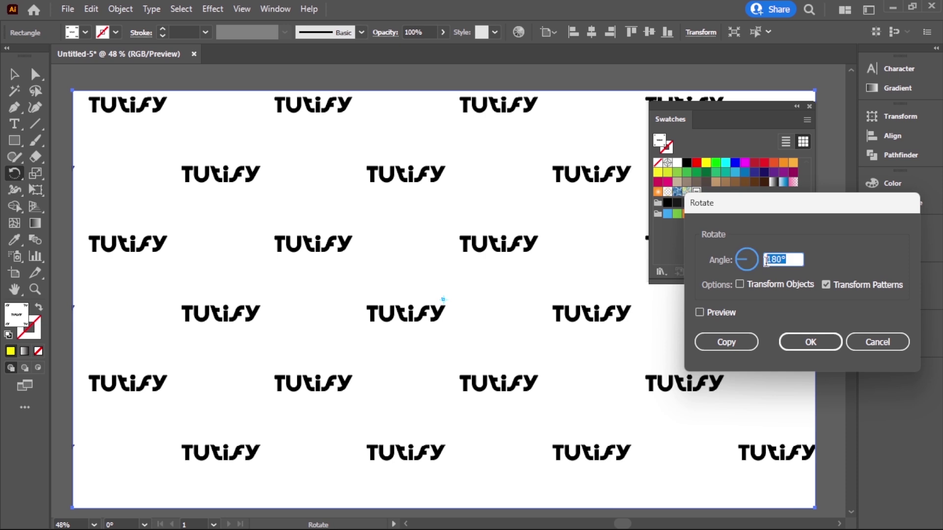
type("45")
left_click(705, 309)
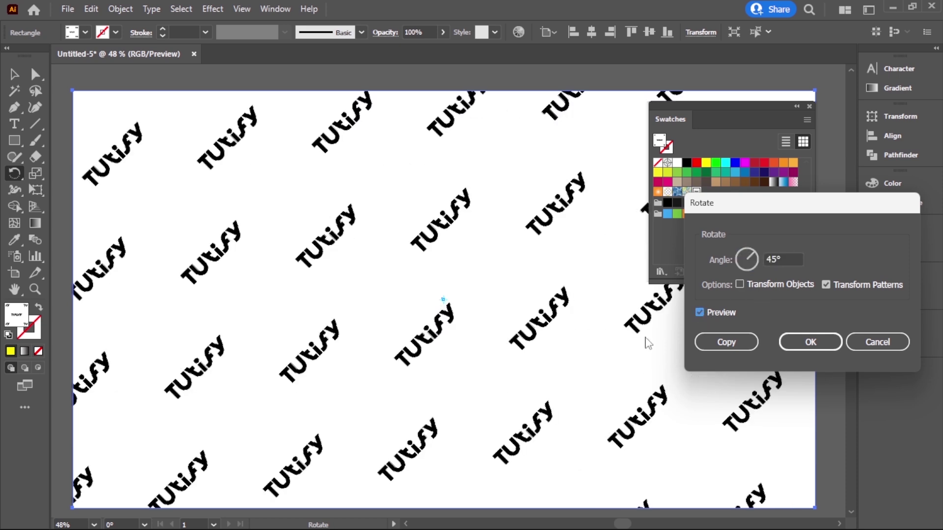
left_click(809, 341)
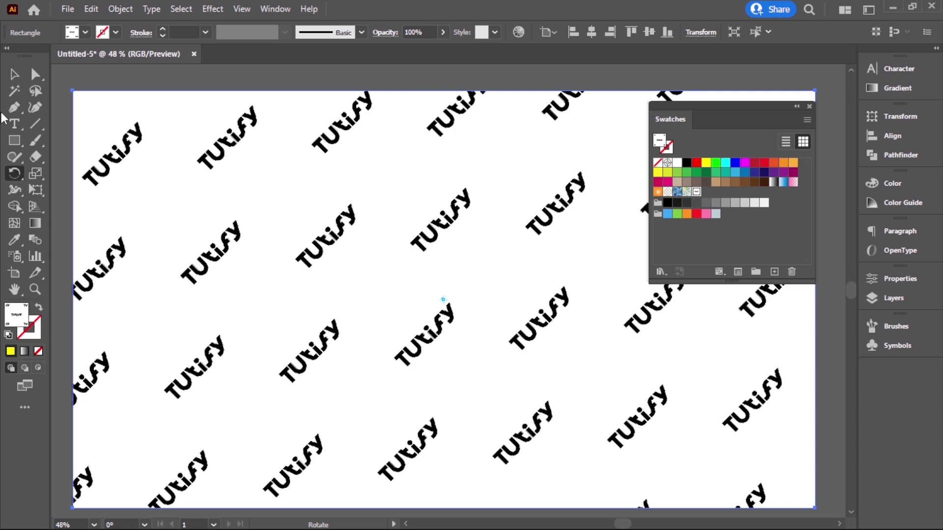
left_click(14, 74)
left_click(139, 79)
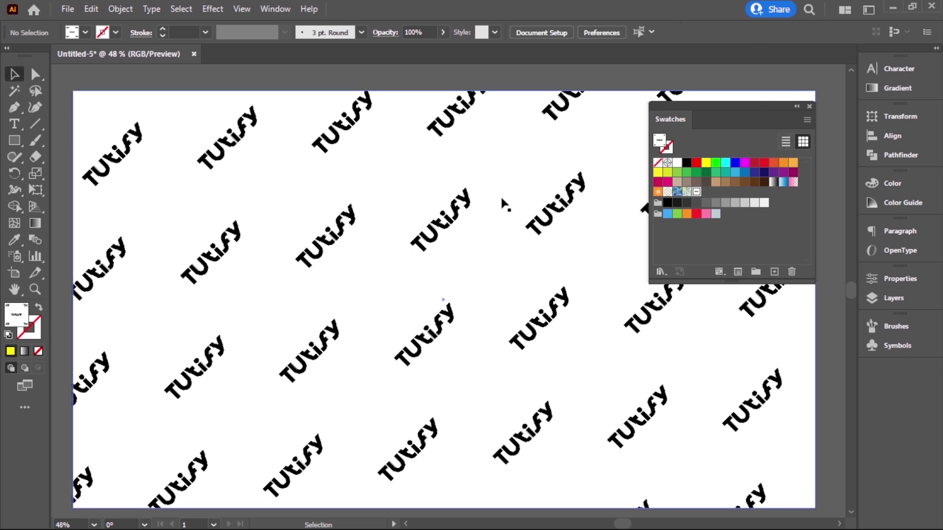
Step: Give the pattern rectangle 25% opacity and check the faded diagonal repeats
left_click(488, 208)
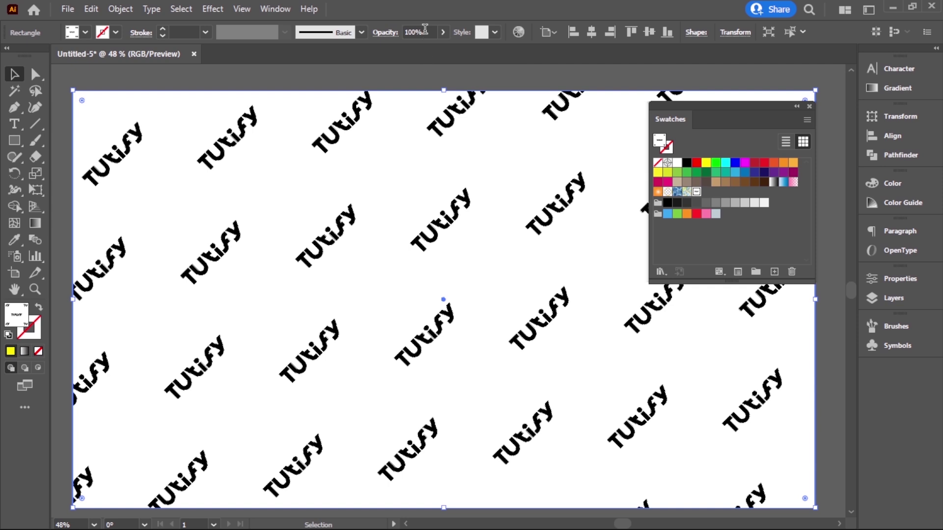
left_click(424, 30)
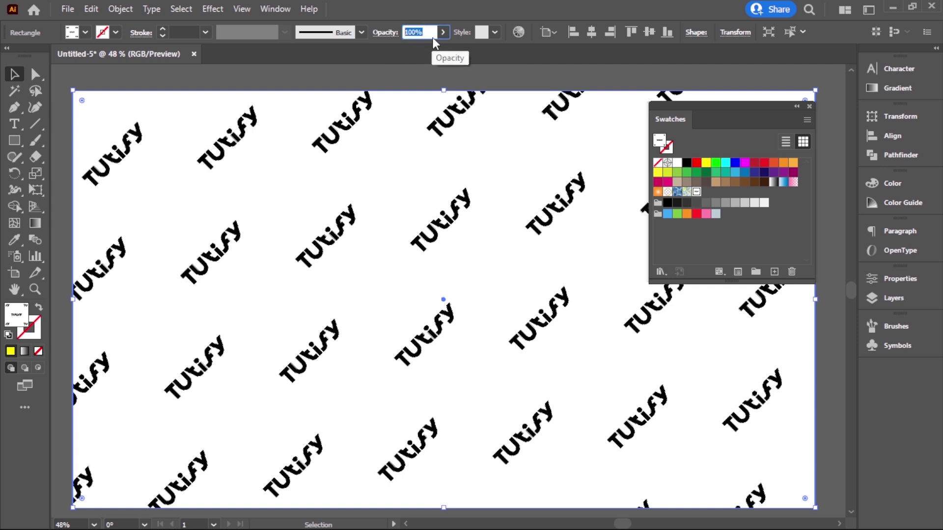
type("25")
key("Return")
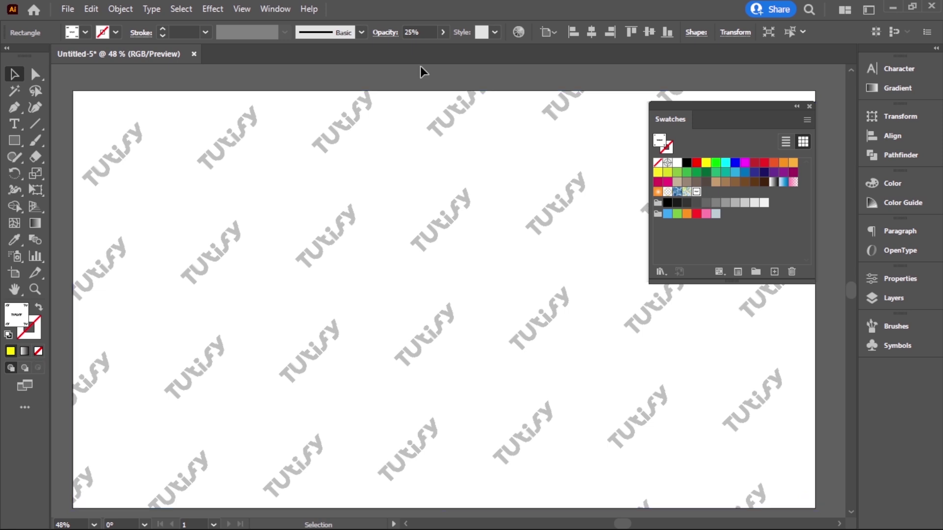
left_click(421, 71)
left_click(437, 236)
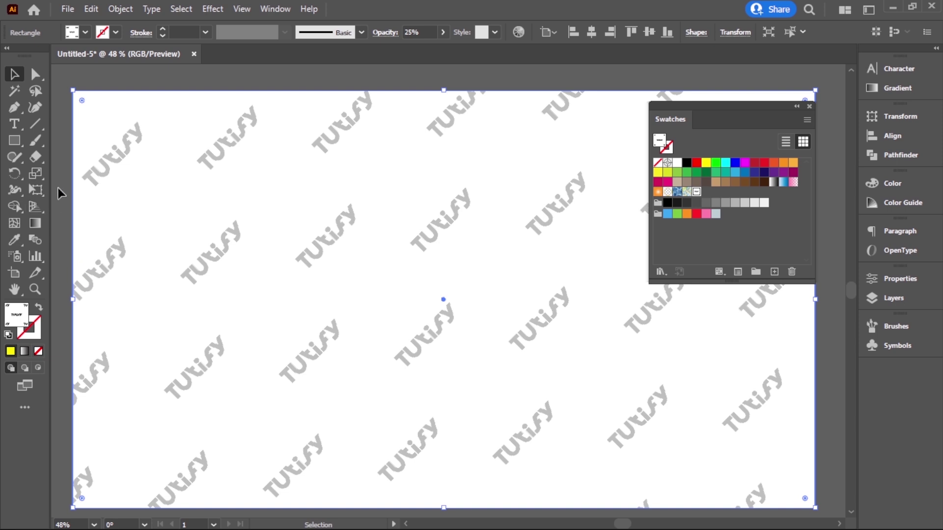
Step: Scale only the pattern to 90%, leaving the rectangle size unchanged
double_click(34, 174)
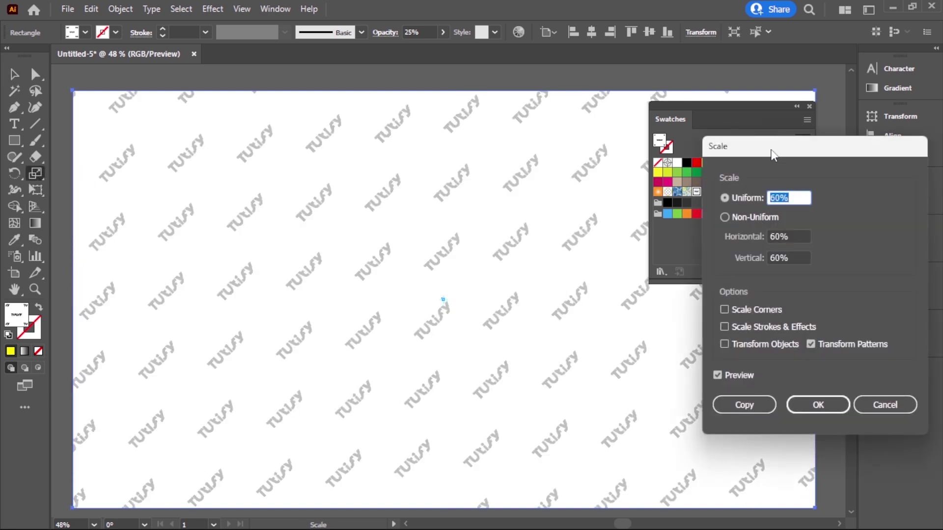
left_click_drag(771, 150, 787, 133)
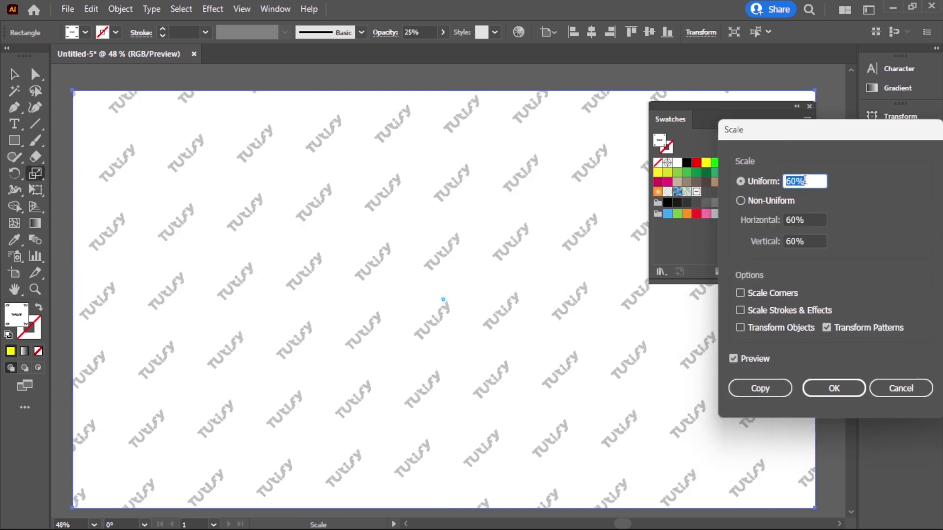
type("90")
left_click(761, 363)
left_click(759, 362)
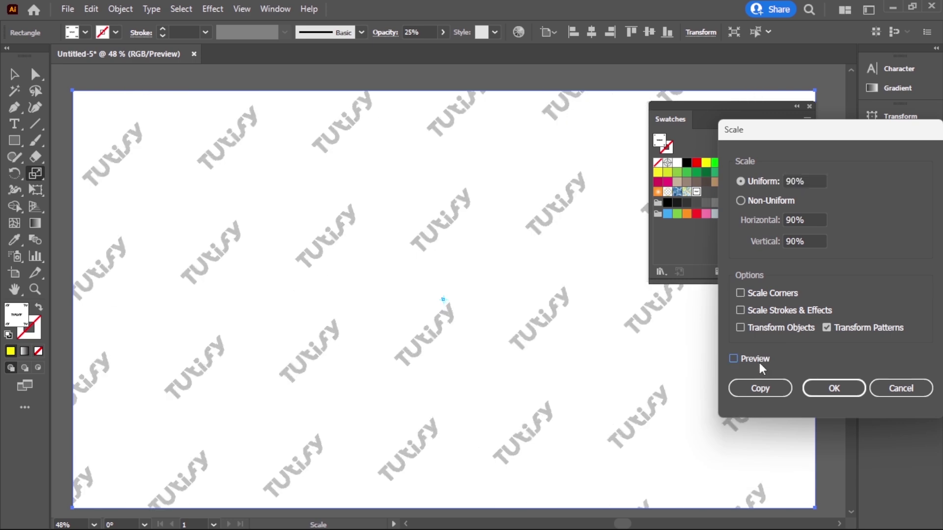
left_click(767, 364)
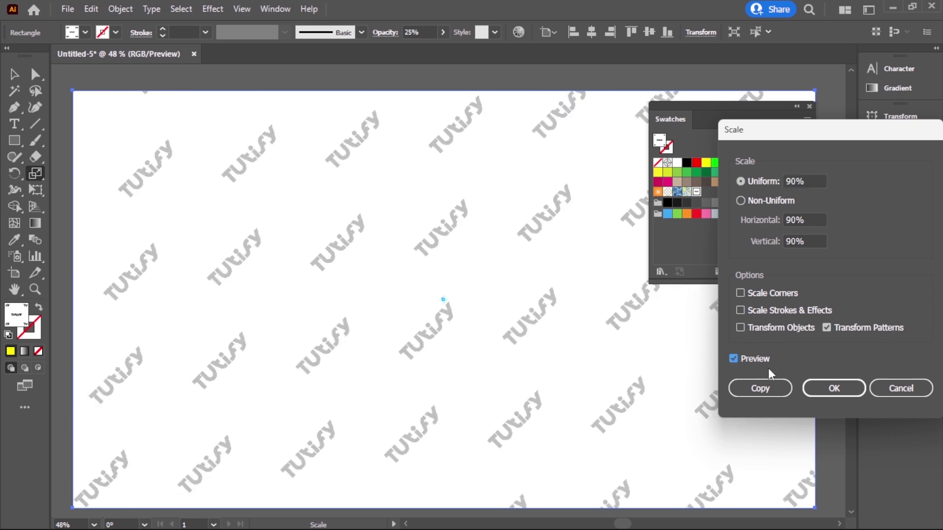
left_click(825, 384)
left_click(16, 73)
left_click(198, 81)
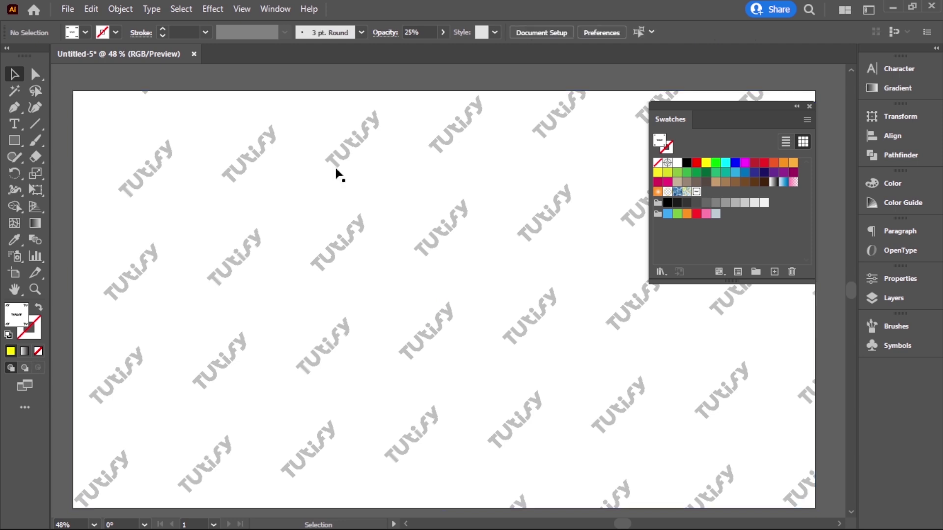
Step: Deselect the pattern rectangle and reopen Flat 3d logo Design.ai from the recent files
left_click(448, 258)
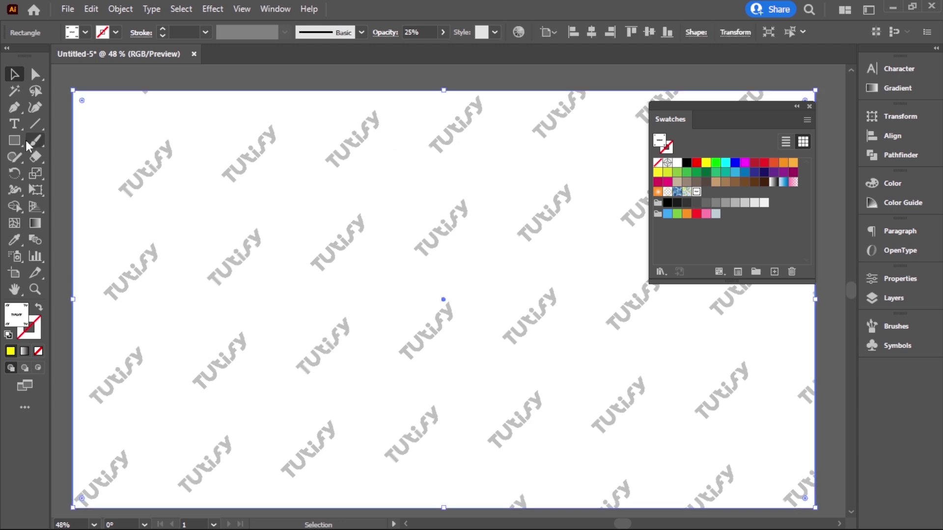
left_click(199, 81)
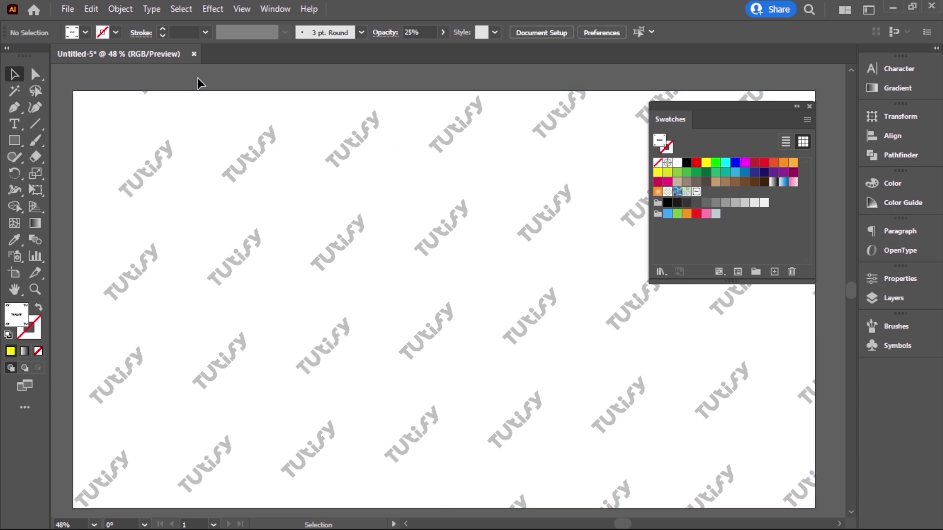
left_click(68, 10)
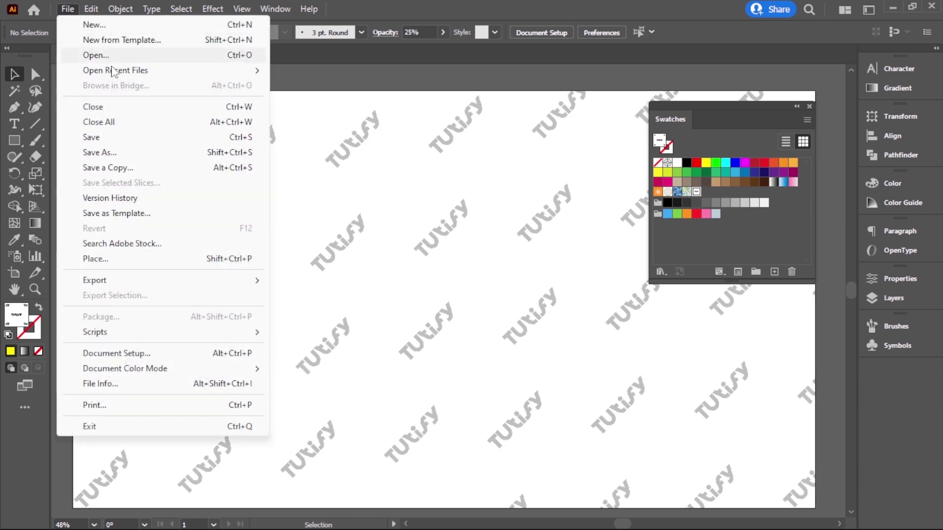
mouse_move(115, 70)
left_click(307, 71)
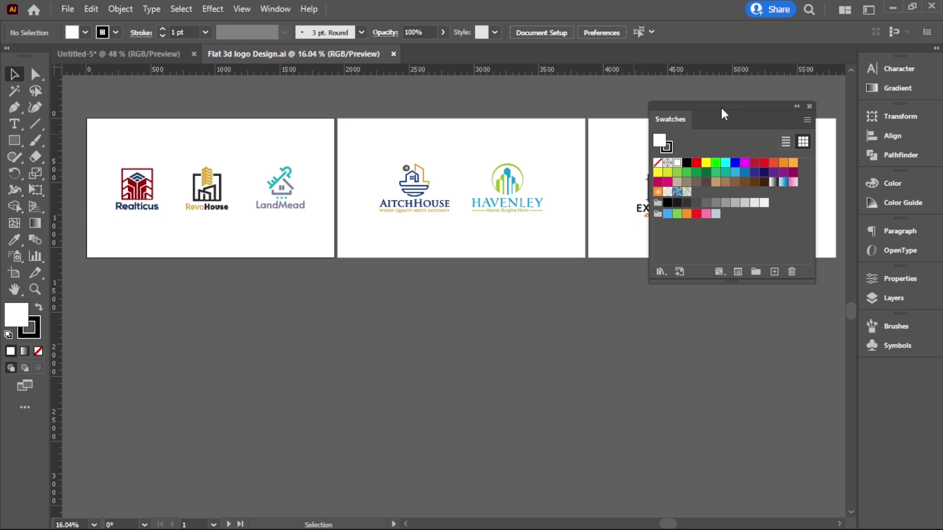
Step: Move the Swatches panel aside and, back in Untitled-5, bring up the Swatches panel menu
left_click_drag(720, 105, 709, 272)
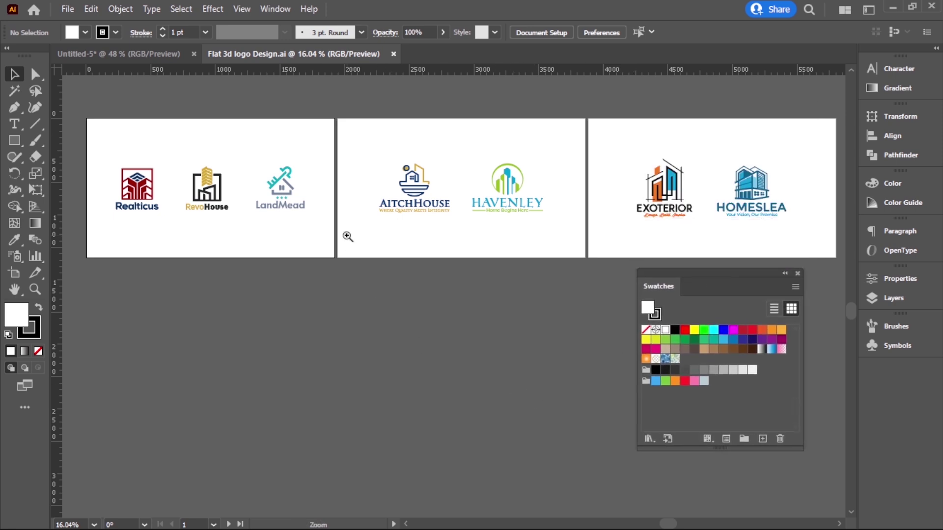
scroll(345, 235, "up", 1)
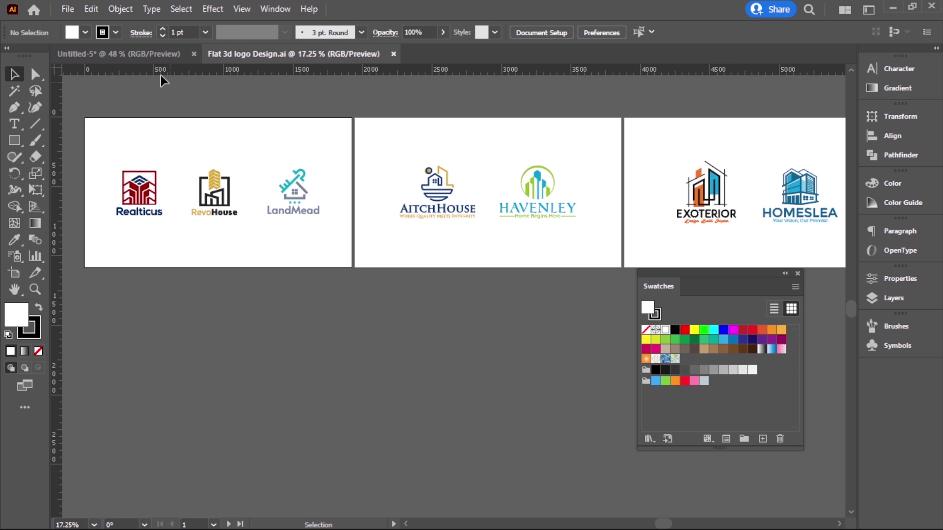
left_click(152, 55)
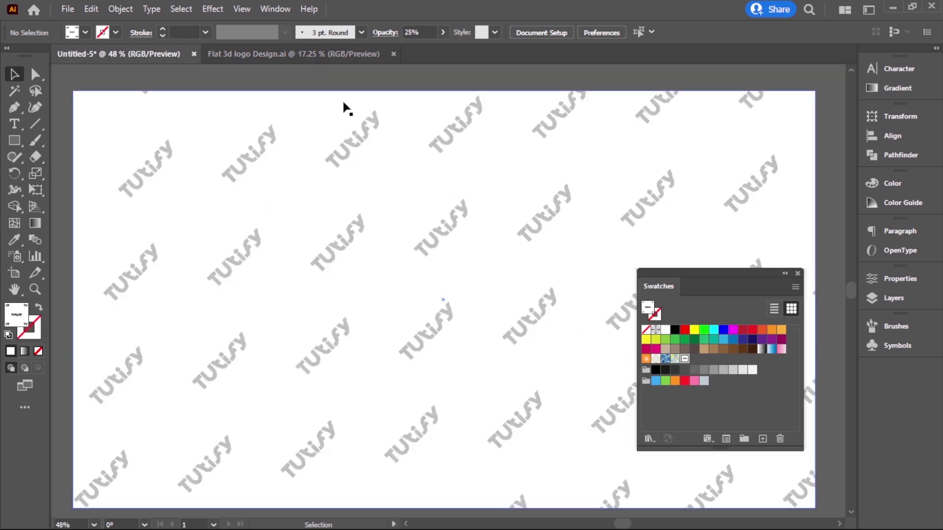
left_click(290, 54)
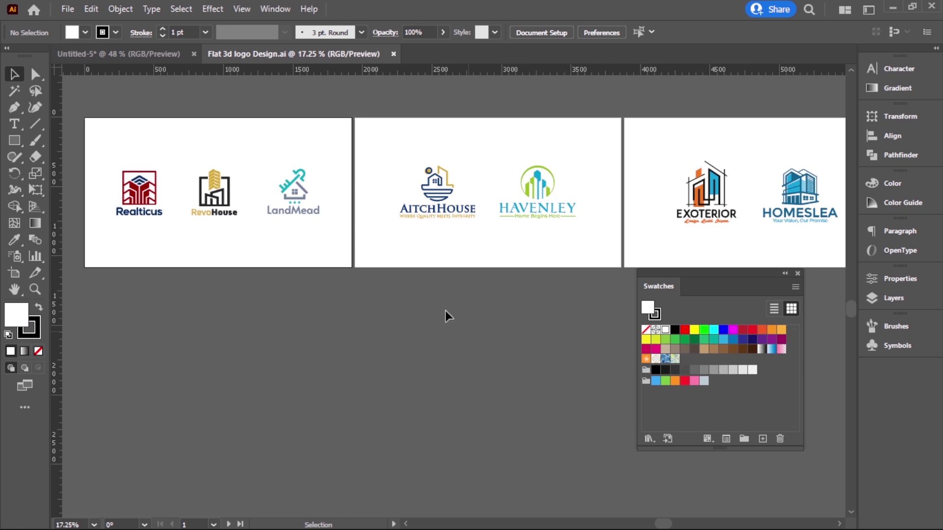
left_click(154, 52)
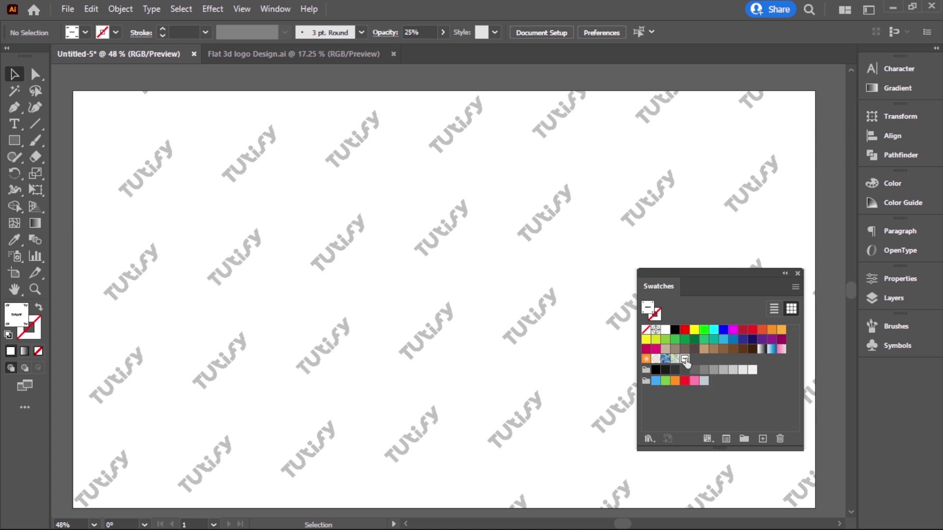
left_click(794, 287)
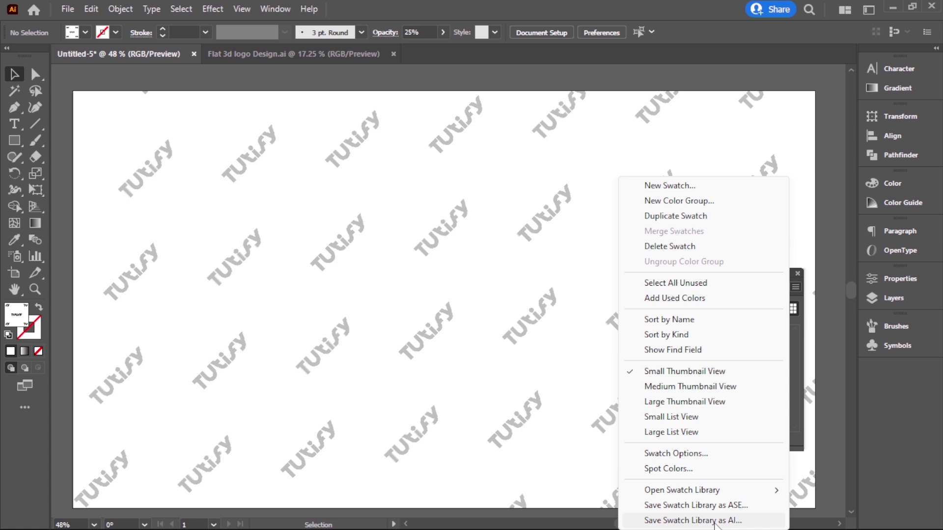
Step: Save the swatches as an AI swatch library named Tutify, then return to Flat 3d logo Design
left_click(715, 522)
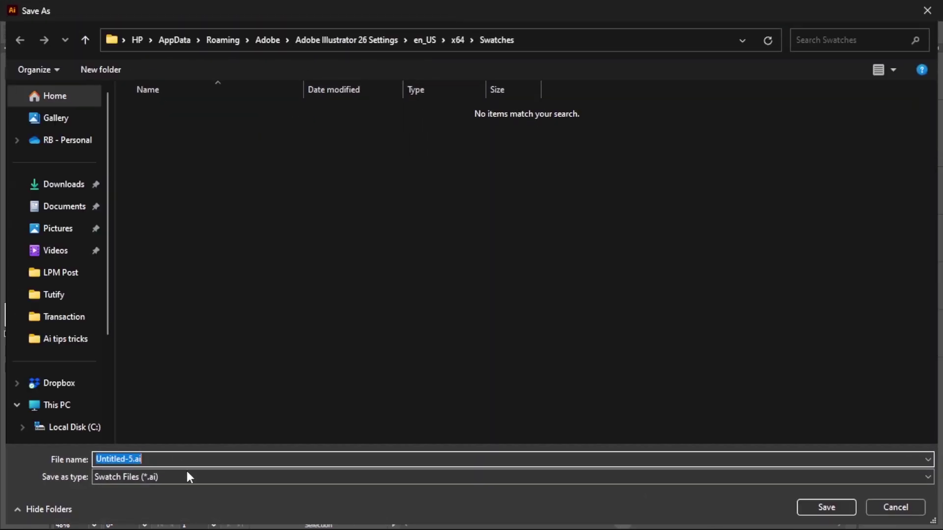
type("Tutify")
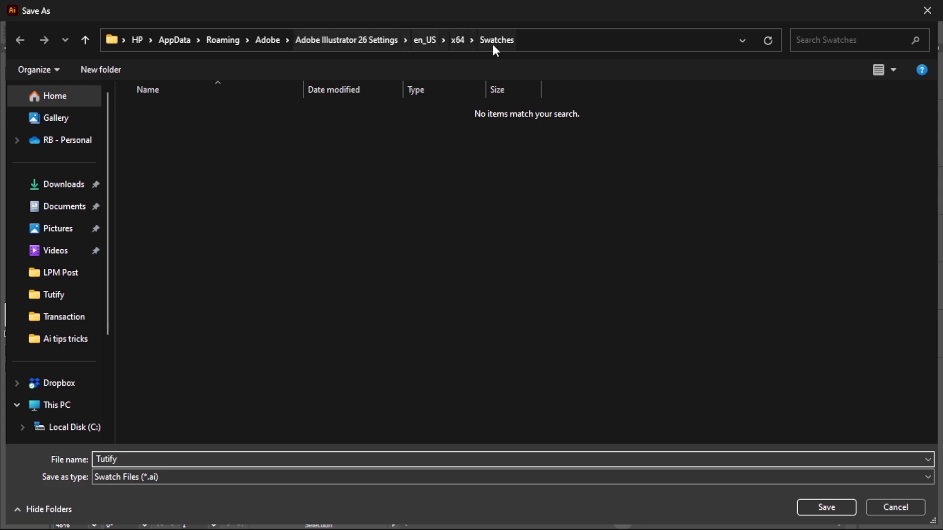
left_click(851, 508)
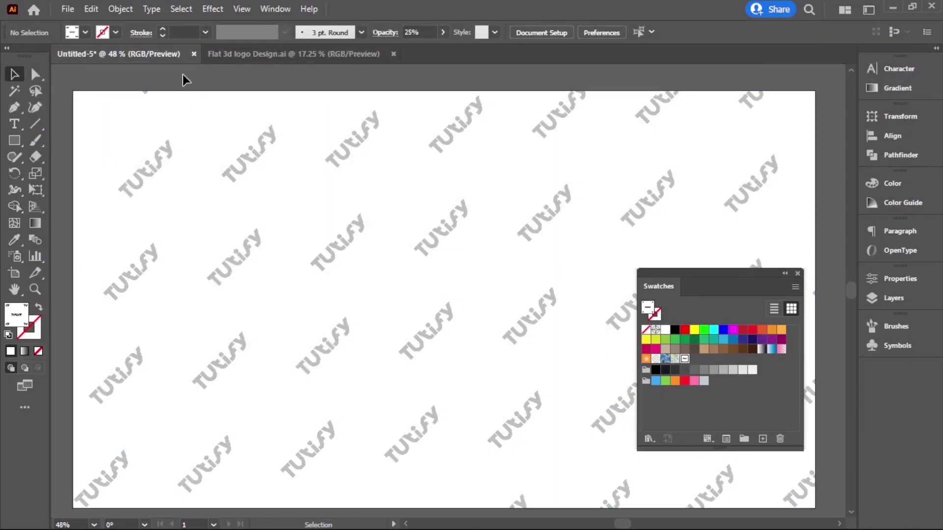
left_click(240, 54)
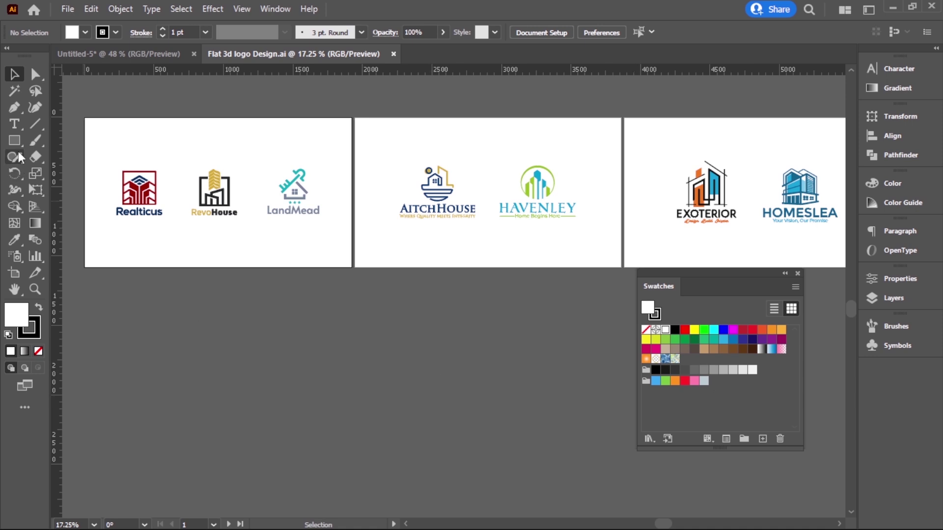
Step: Zoom into the first logo artboard and dock the Swatches panel on the right
key("z")
mouse_move(258, 237)
left_mouse_down()
mouse_move(317, 235)
mouse_move(383, 294)
mouse_move(500, 371)
left_mouse_up()
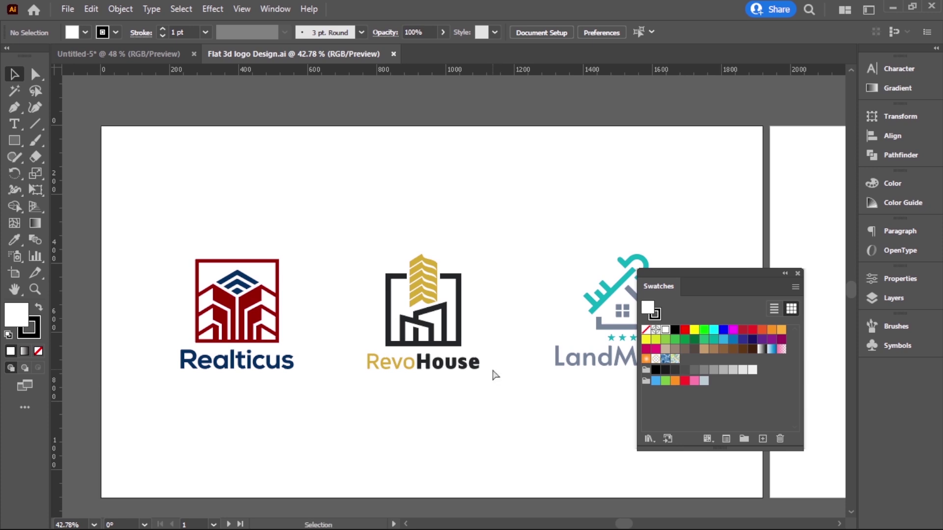
scroll(491, 367, "up", 1)
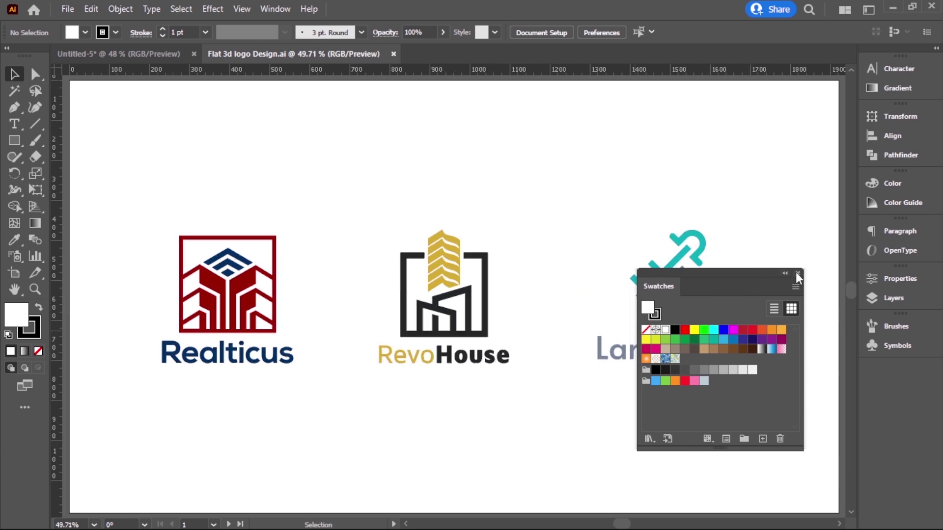
left_click_drag(681, 287, 887, 370)
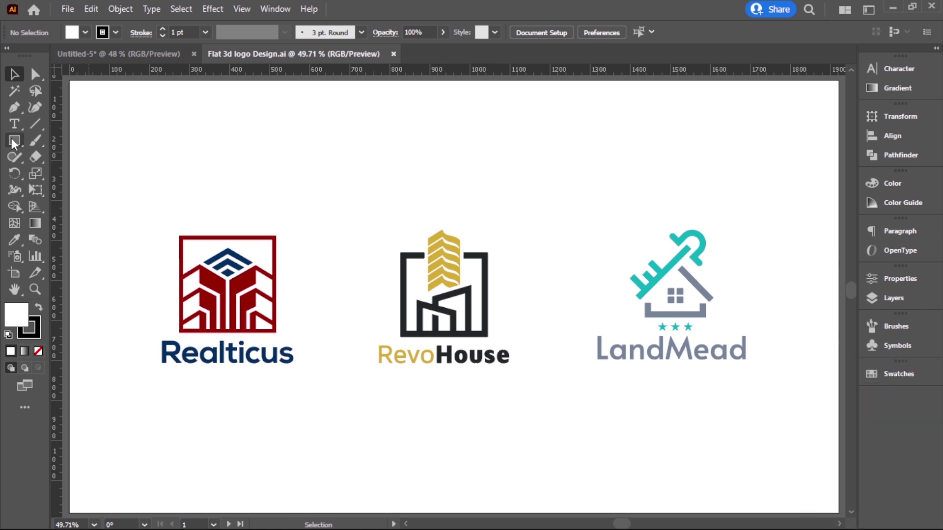
Step: Draw a 1920 × 1080 px rectangle on the first logo artboard
key("m")
left_click(652, 305)
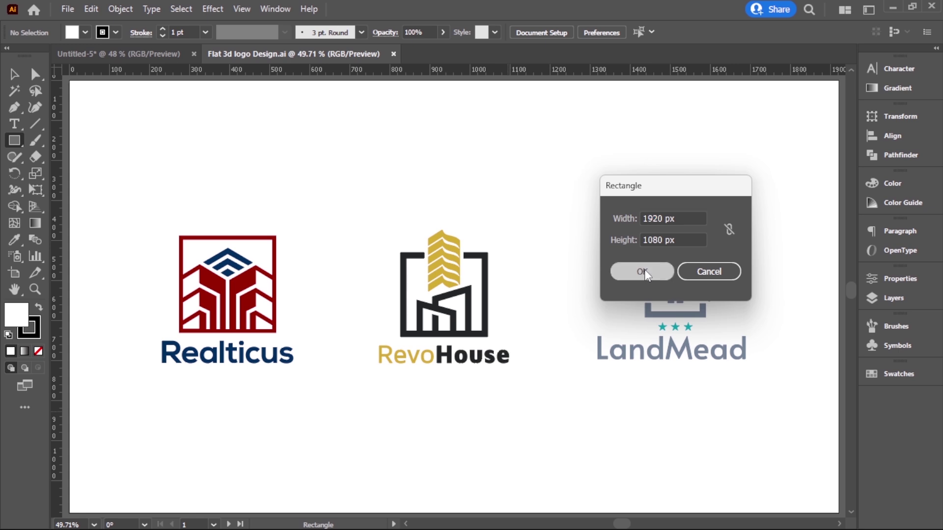
left_click(644, 270)
left_click(14, 75)
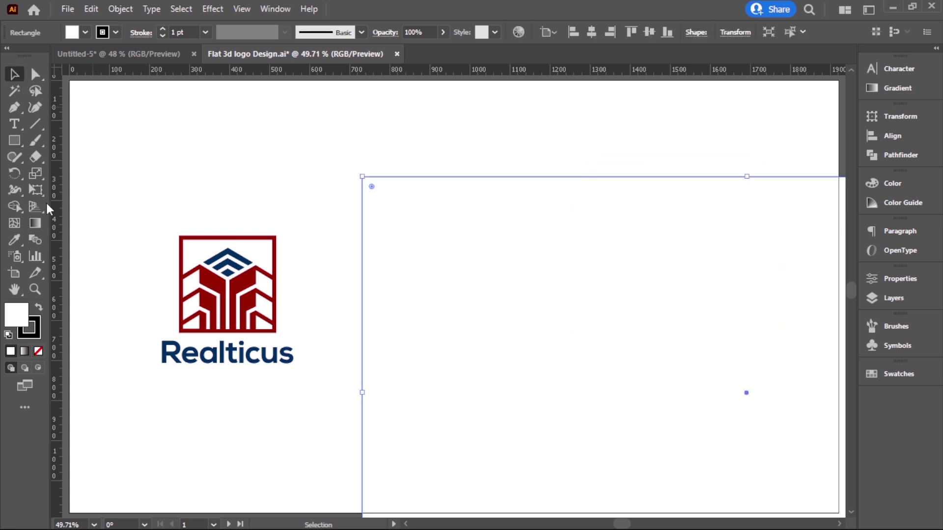
Step: Make the rectangle black with no stroke and centre it on the artboard
left_click(38, 352)
left_click(39, 309)
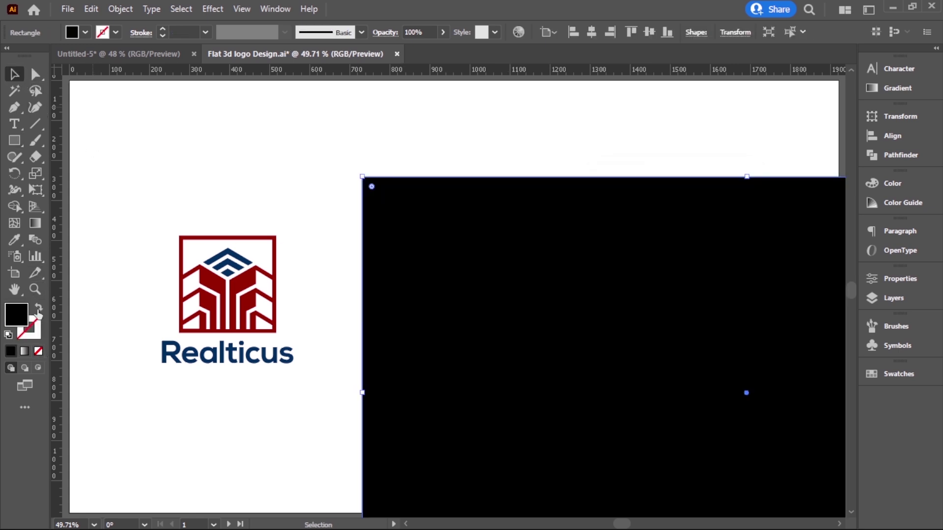
left_click(591, 32)
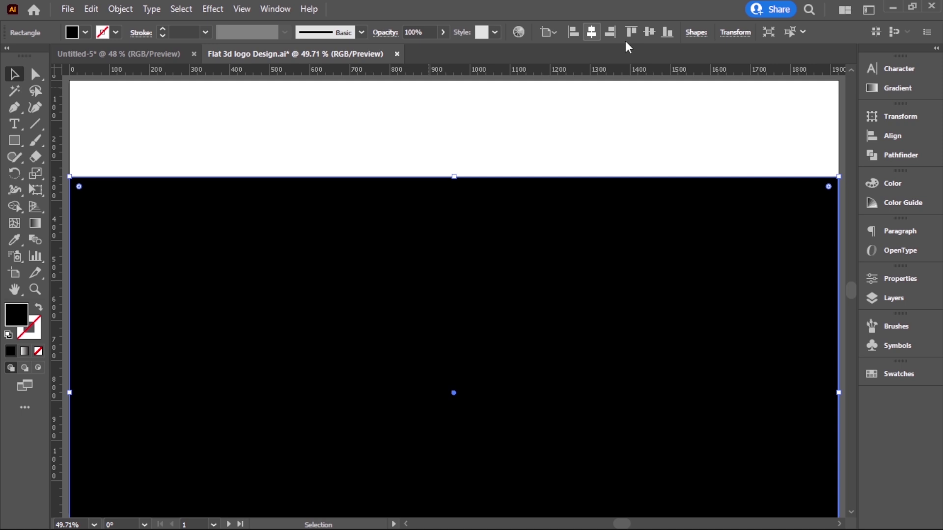
left_click(649, 32)
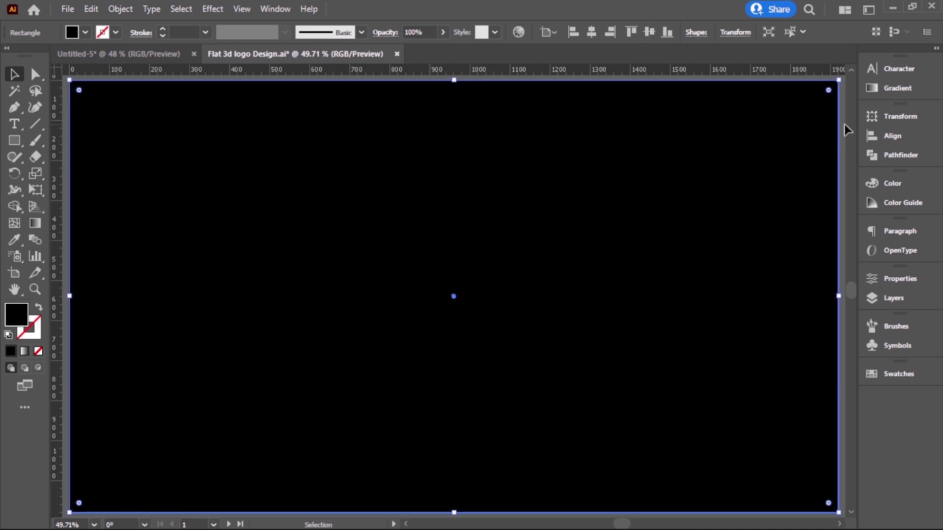
left_click(912, 374)
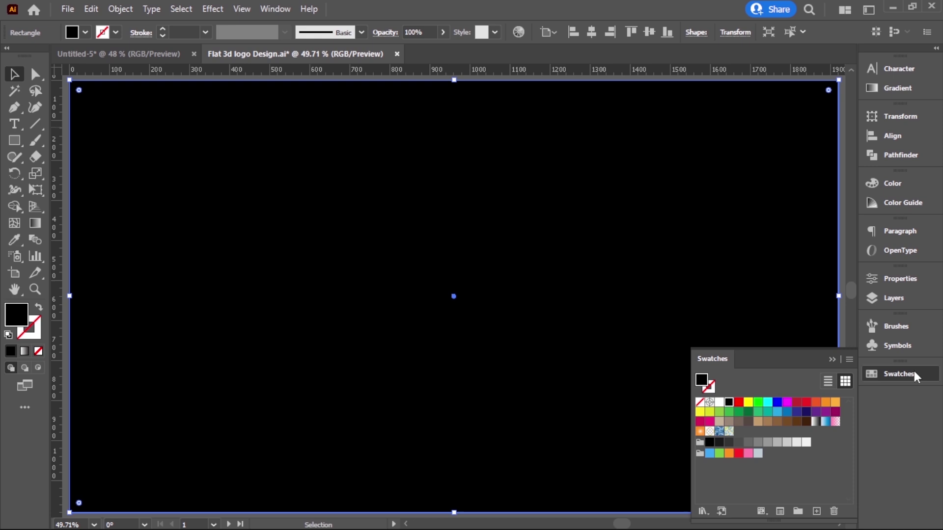
Step: Fill the rectangle with the TUTIFY pattern from the user-defined Tutify library, then zoom out
left_click(853, 359)
mouse_move(835, 314)
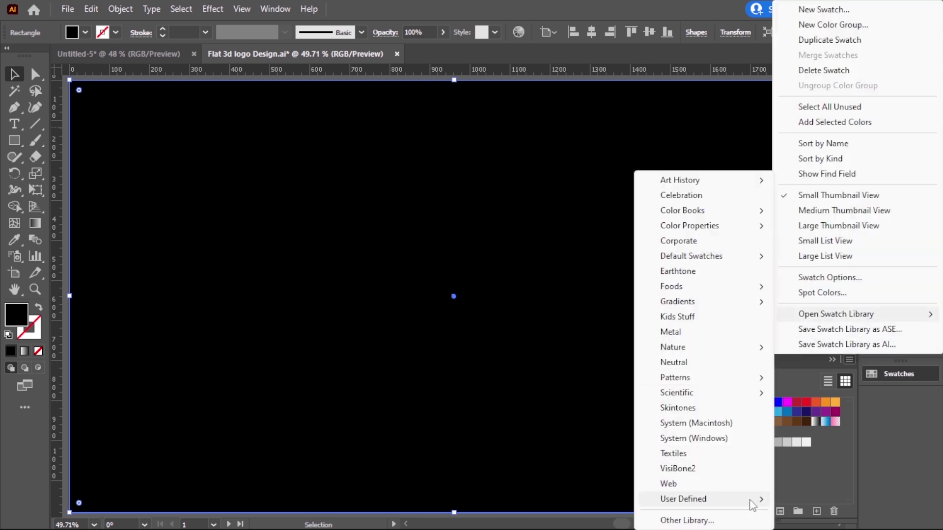
mouse_move(682, 498)
left_click(802, 500)
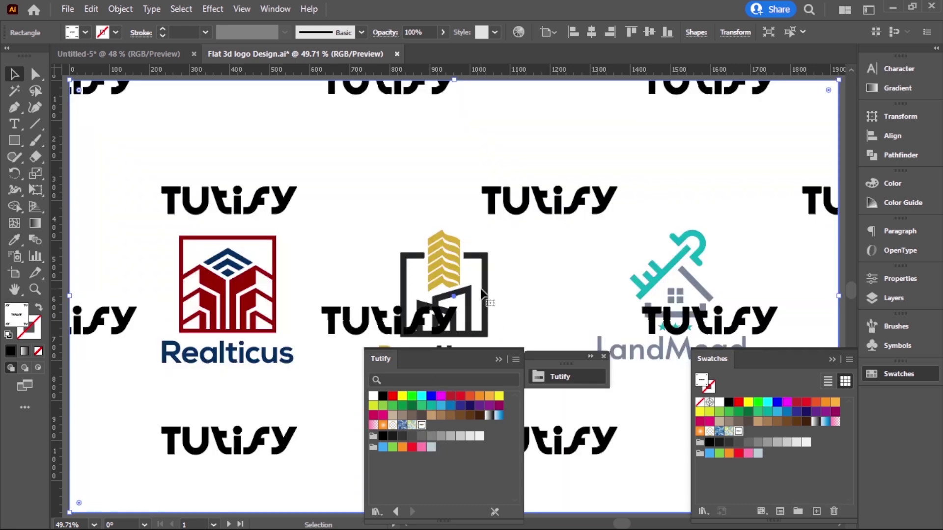
left_click(422, 425)
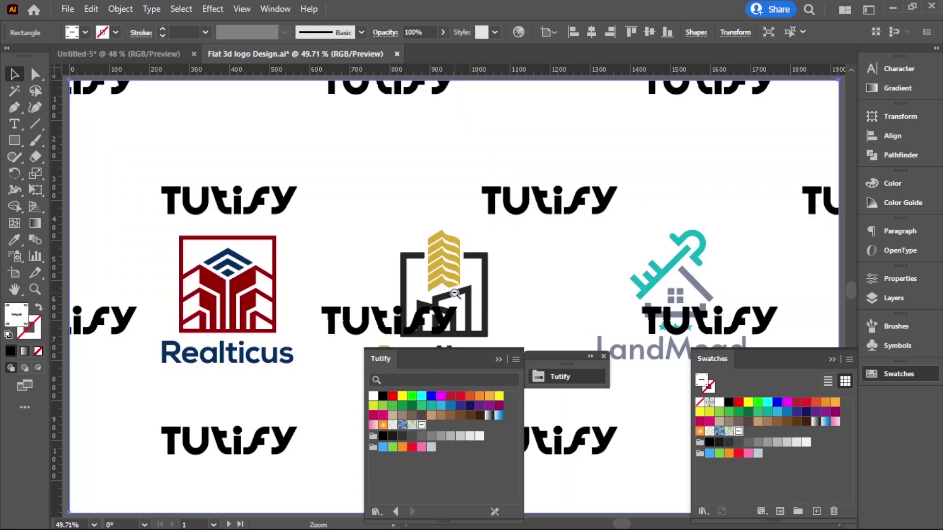
left_click(454, 293, "alt")
left_click_drag(454, 293, 379, 244)
left_click(412, 314)
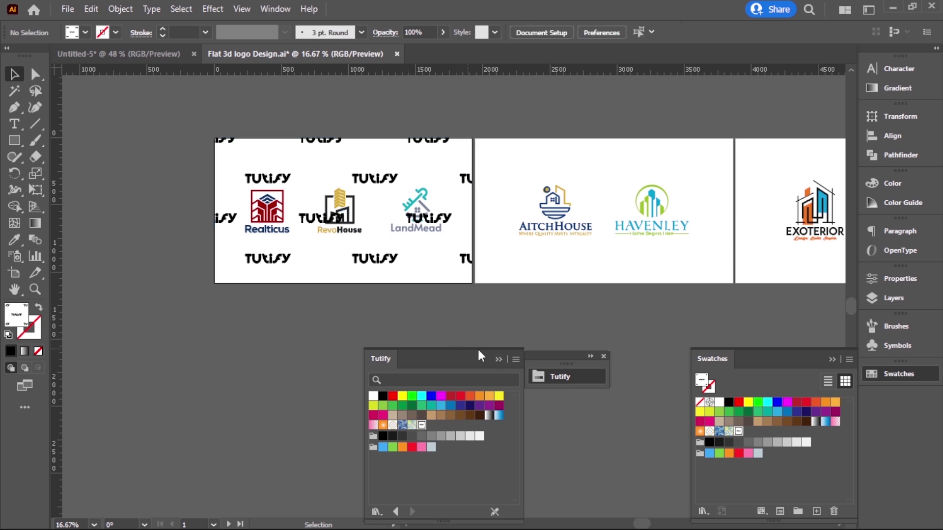
Step: Scale only the pattern in the first artboard's rectangle to 60%
left_click_drag(437, 363, 131, 284)
left_click(393, 269)
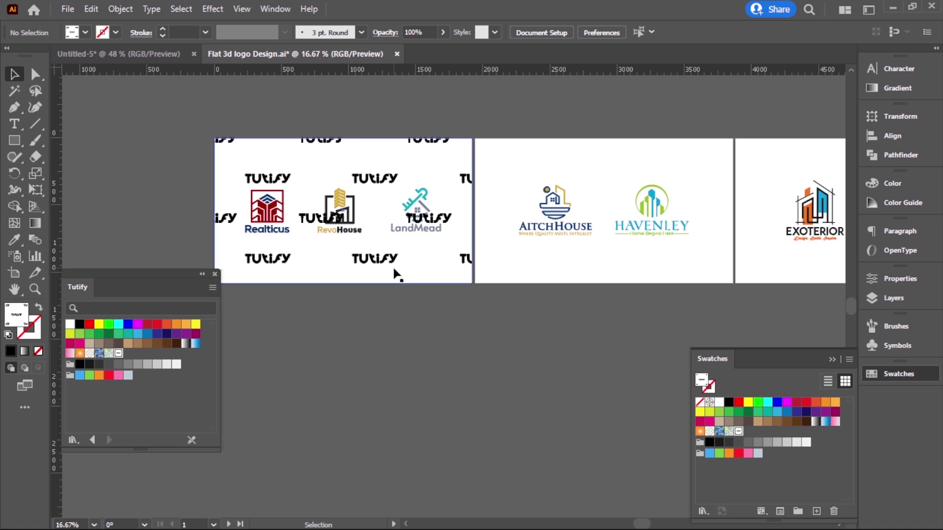
double_click(35, 172)
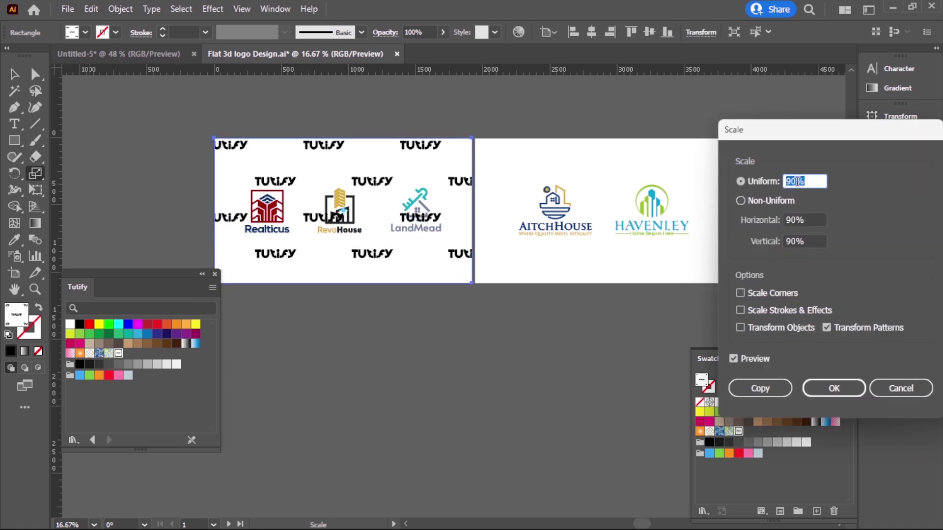
type("60")
key("Tab")
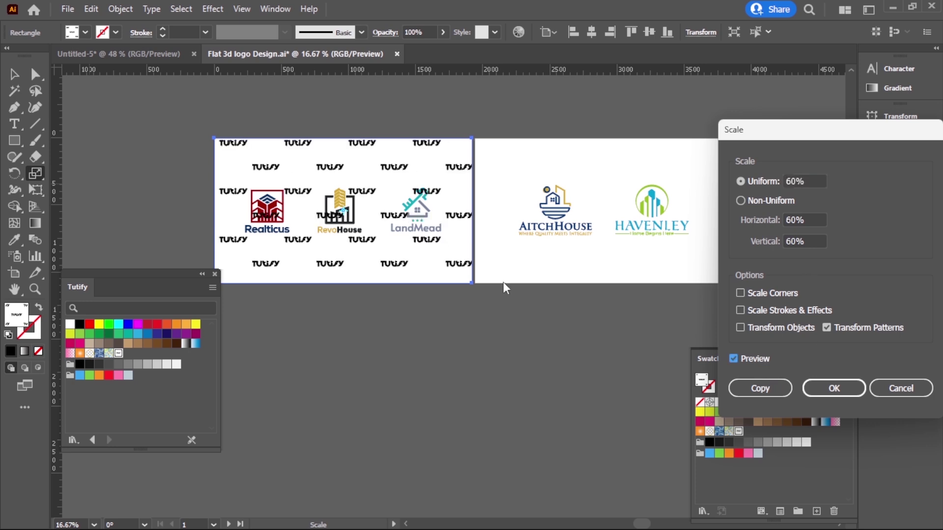
left_click(832, 387)
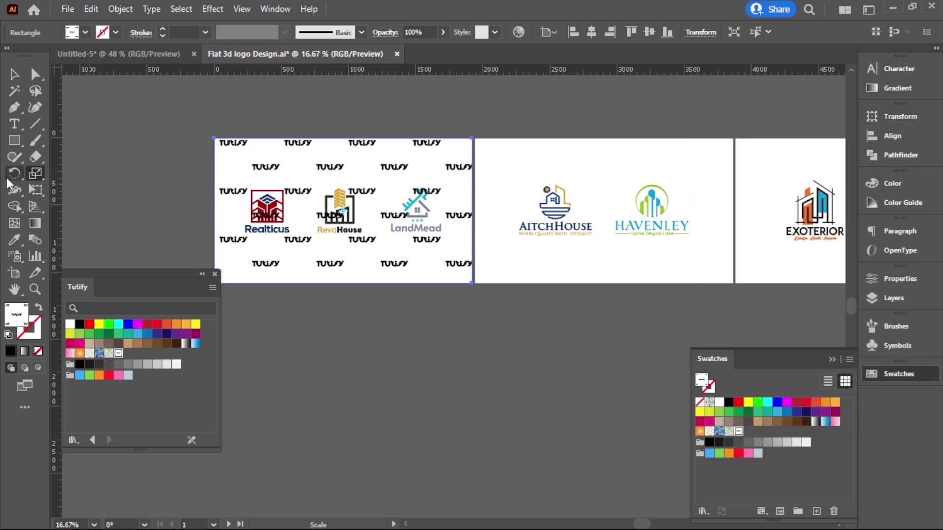
Step: Rotate the pattern 45° and reselect the pattern rectangle
double_click(11, 175)
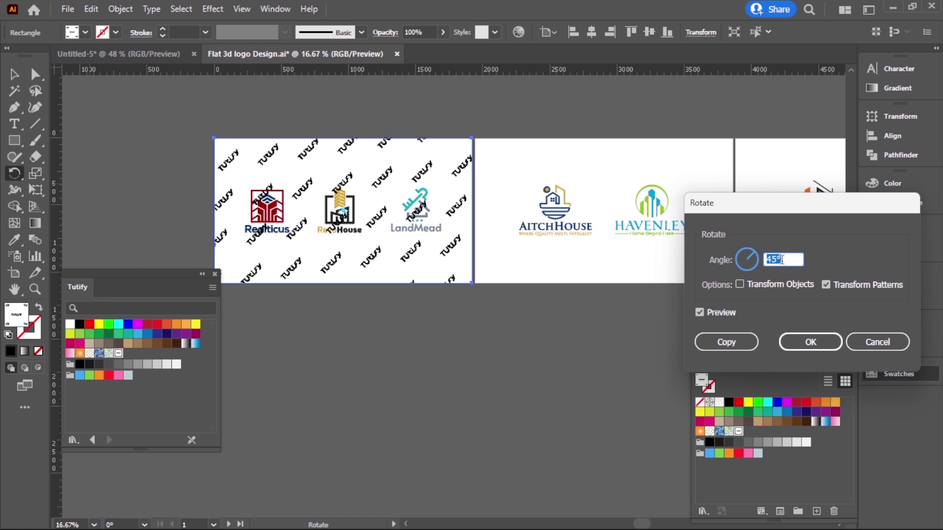
left_click(810, 342)
key("v")
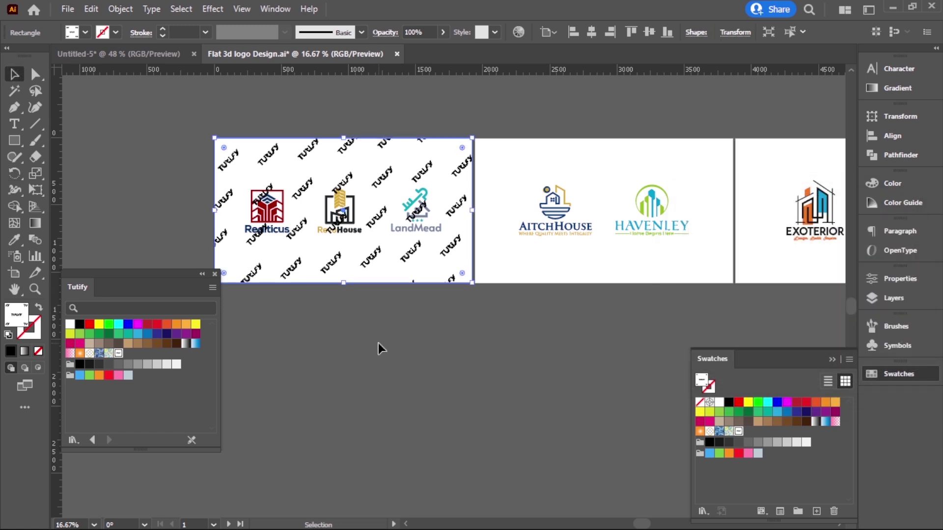
left_click(378, 343)
left_click(424, 215)
Step: Fade the pattern rectangle to 15% opacity and zoom in on the logos
left_click(418, 33)
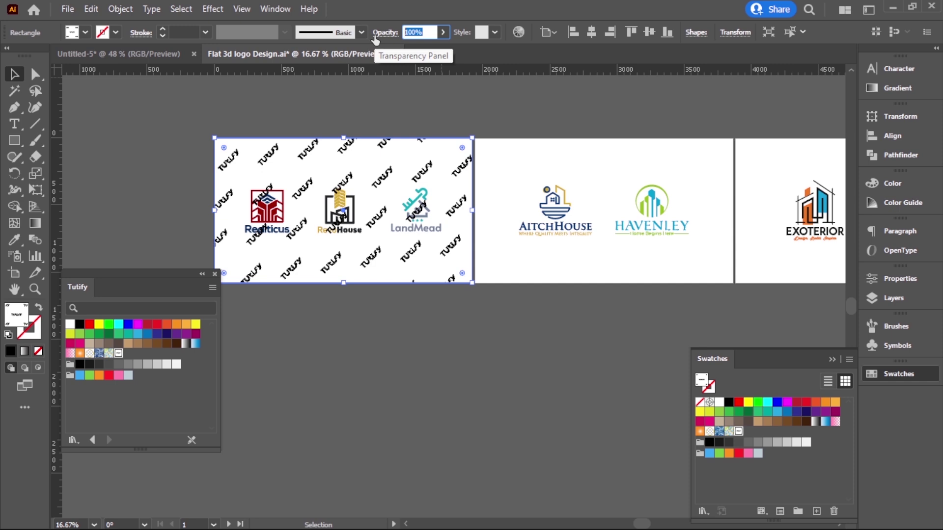
type("15")
key("Return")
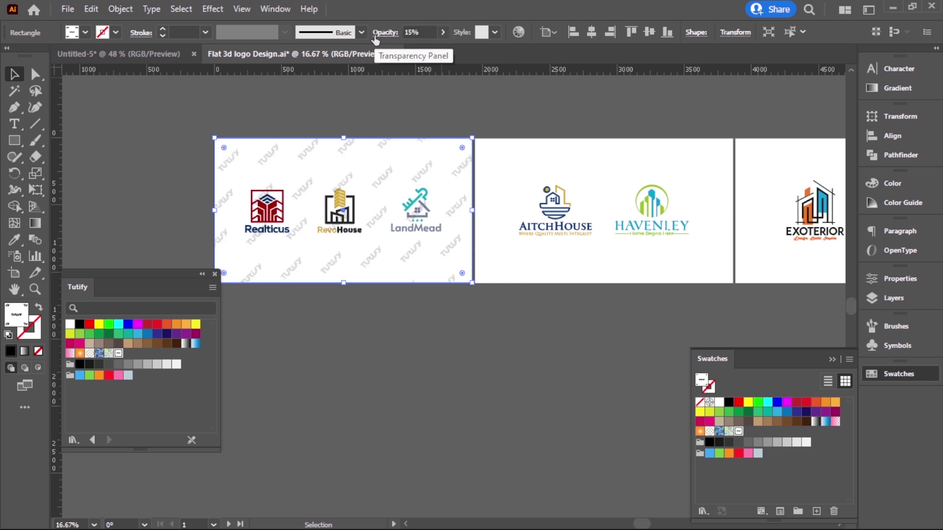
left_click(435, 334)
left_click_drag(346, 206, 541, 298)
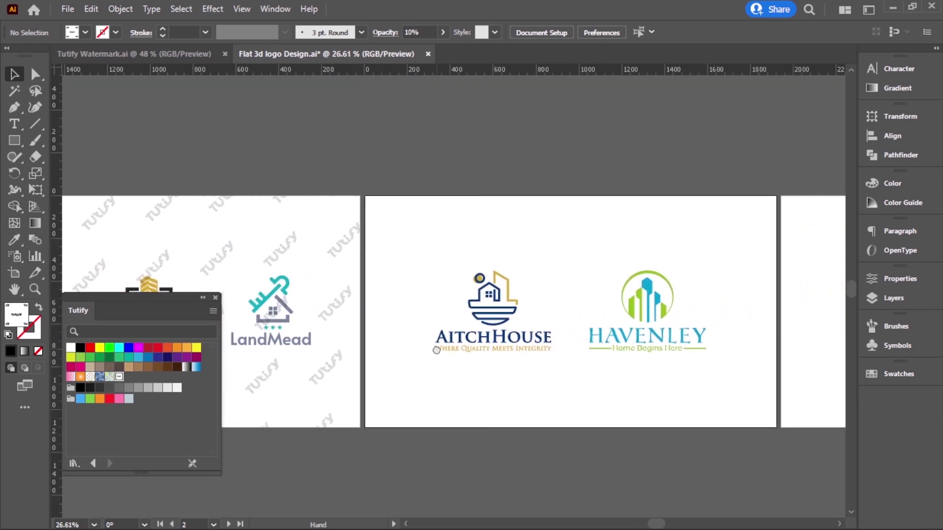
Step: Draw a 1920 × 1080 px rectangle on the AitchHouse and HAVENLEY artboard
scroll(565, 349, "right", 3)
scroll(457, 354, "right", 3)
scroll(457, 354, "left", 2)
scroll(525, 346, "up", 1)
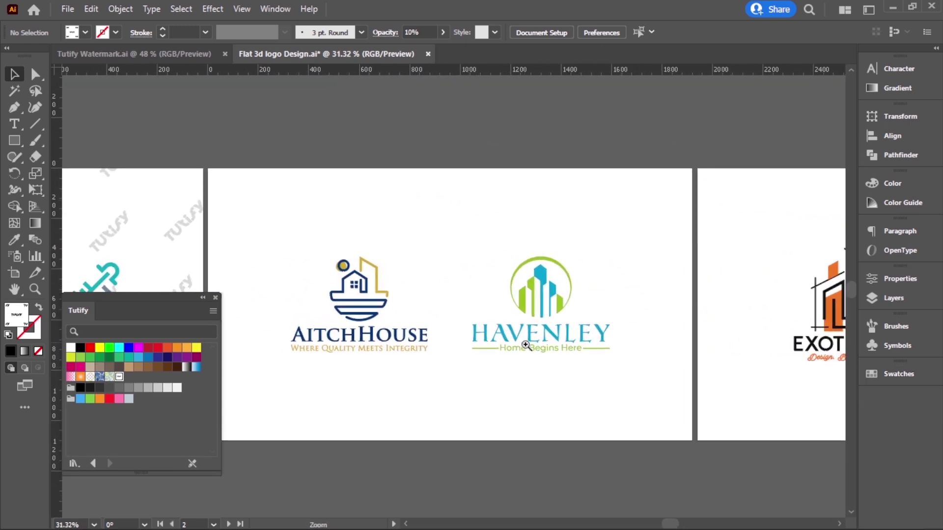
scroll(525, 346, "up", 1)
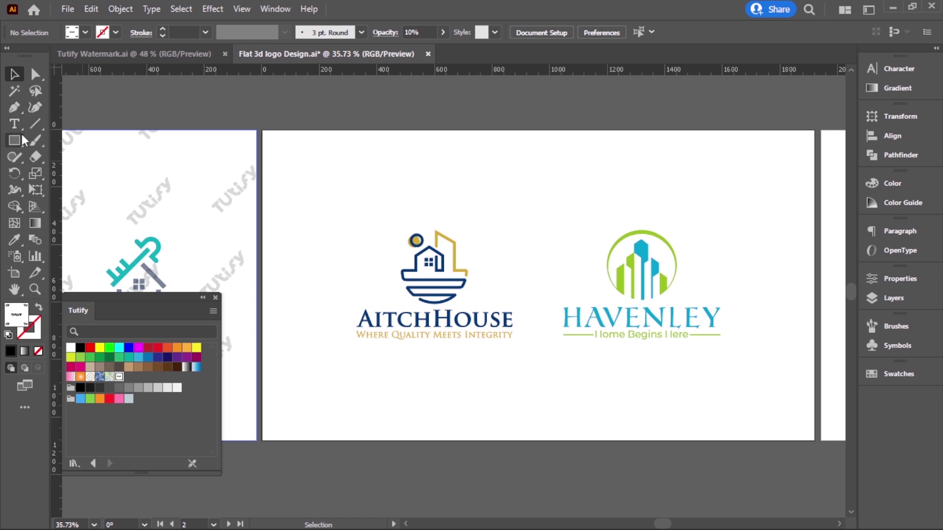
left_click(22, 137)
left_click(336, 212)
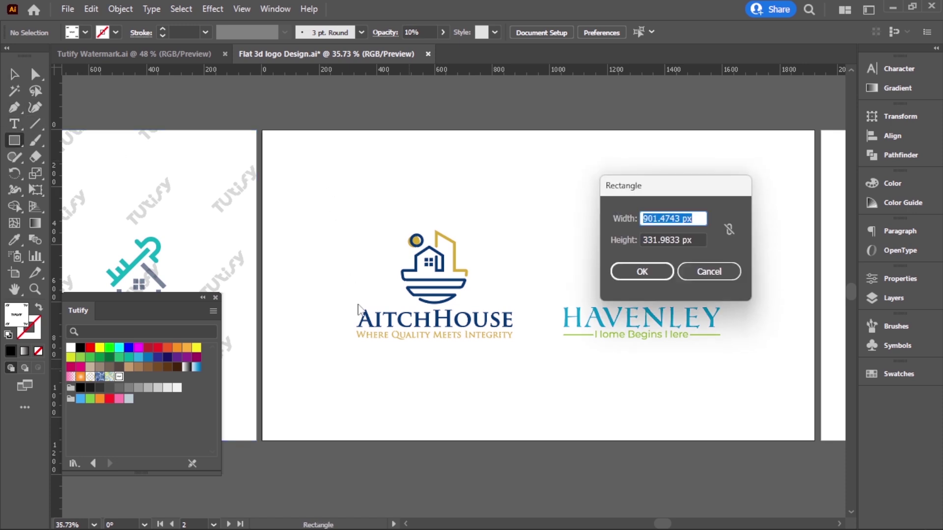
type("1920")
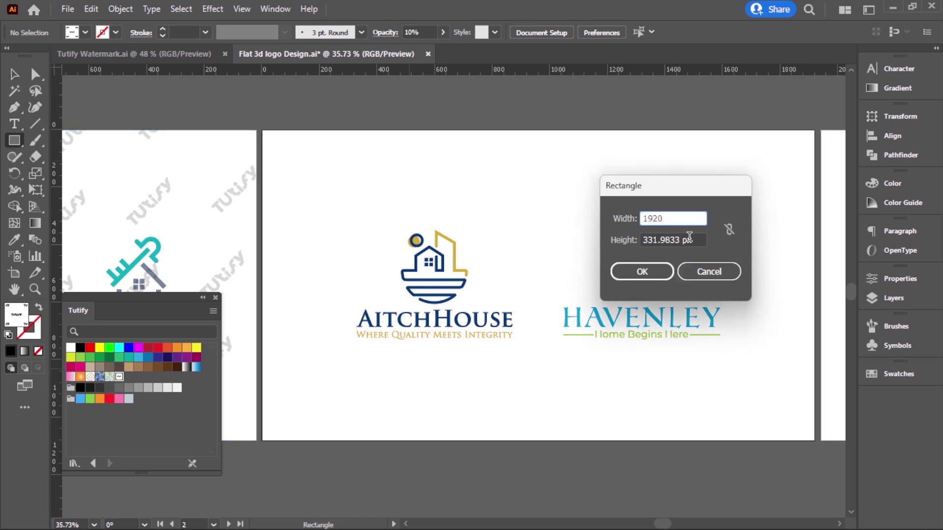
key("Tab")
type("1")
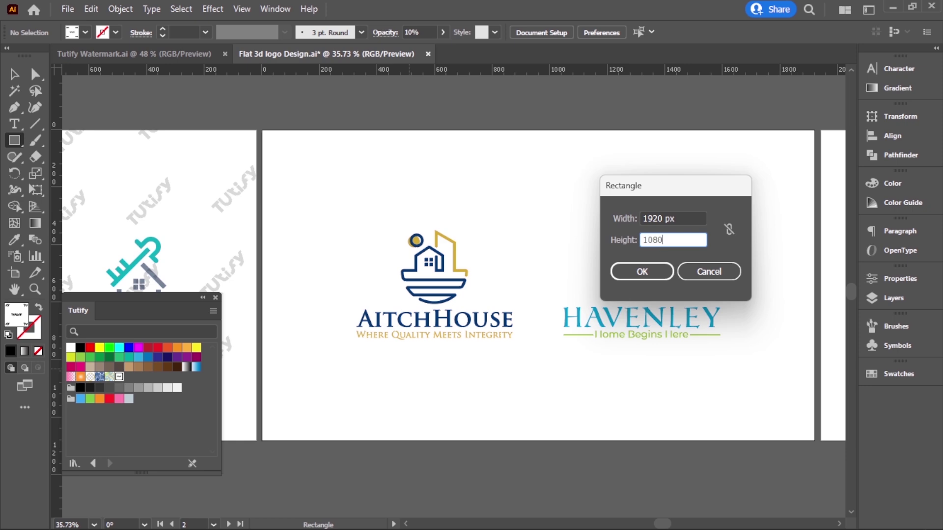
left_click(648, 272)
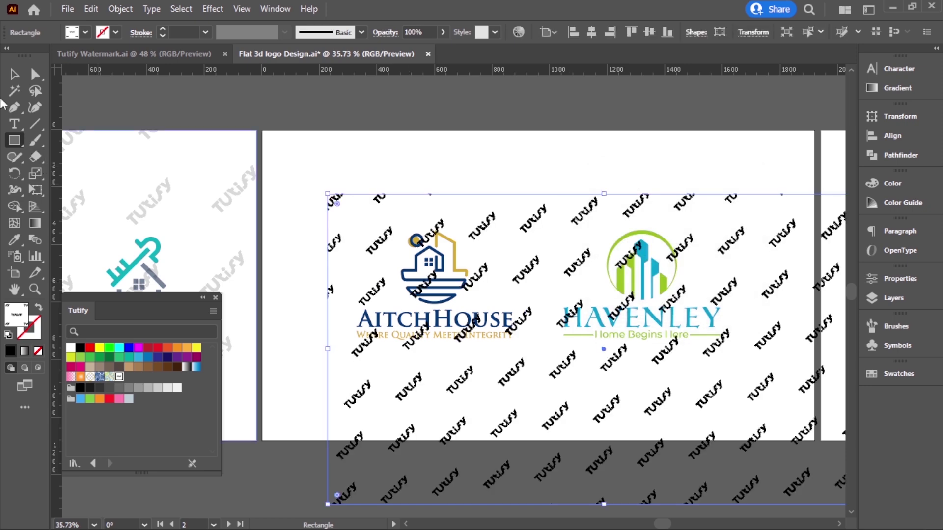
Step: Centre the pattern rectangle horizontally and vertically on the artboard
left_click(13, 75)
left_click(591, 32)
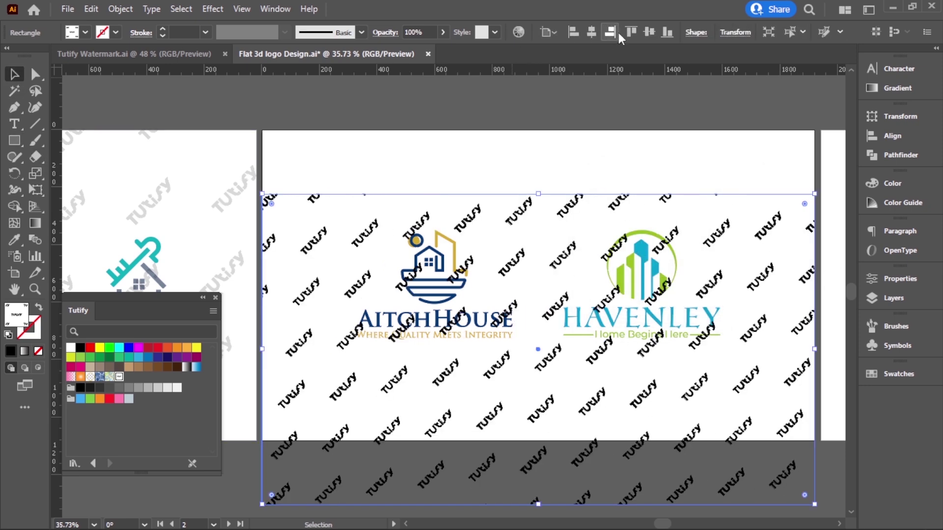
left_click(649, 33)
left_click(558, 118)
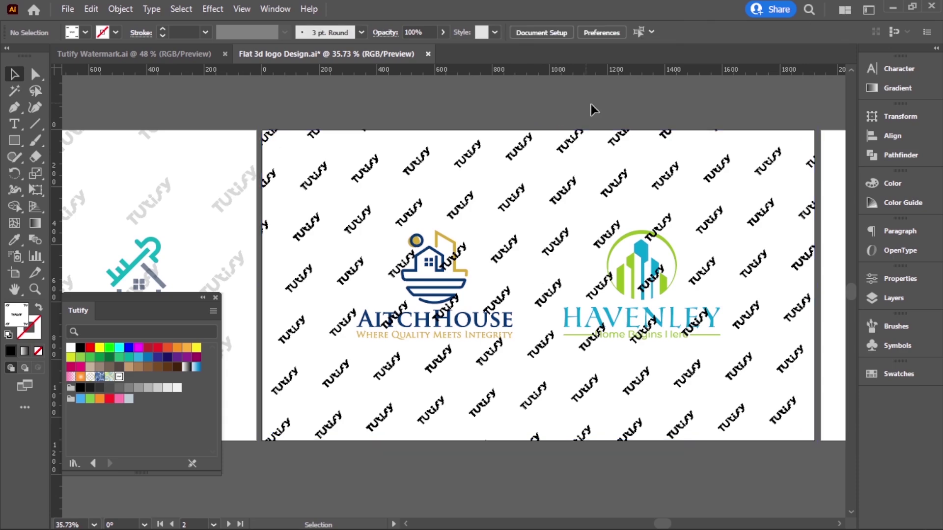
left_click(583, 137)
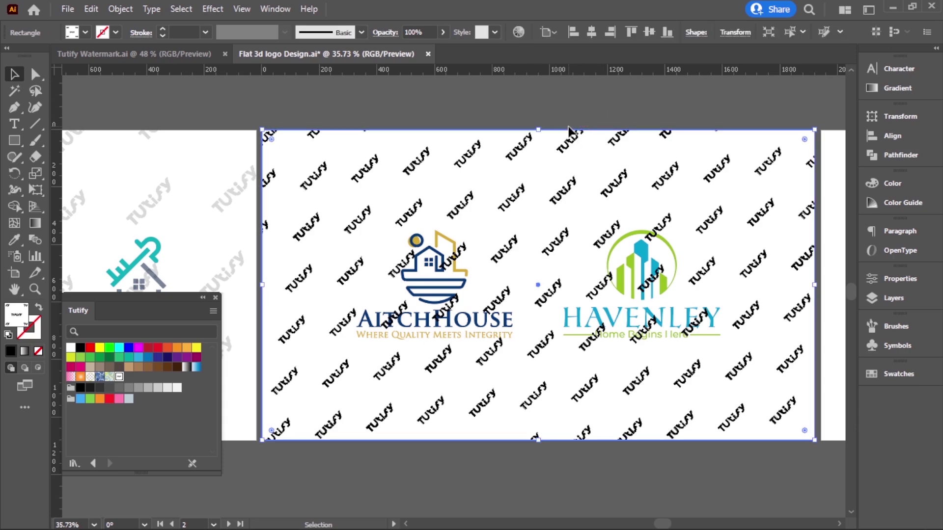
Step: Scale only the TUTIFY pattern to 75%, leaving the rectangle's size unchanged
double_click(36, 178)
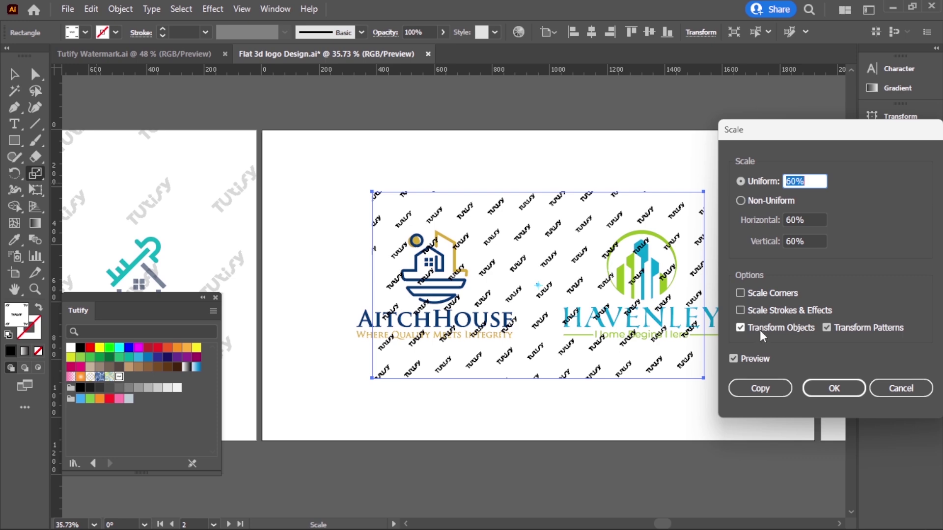
left_click(740, 328)
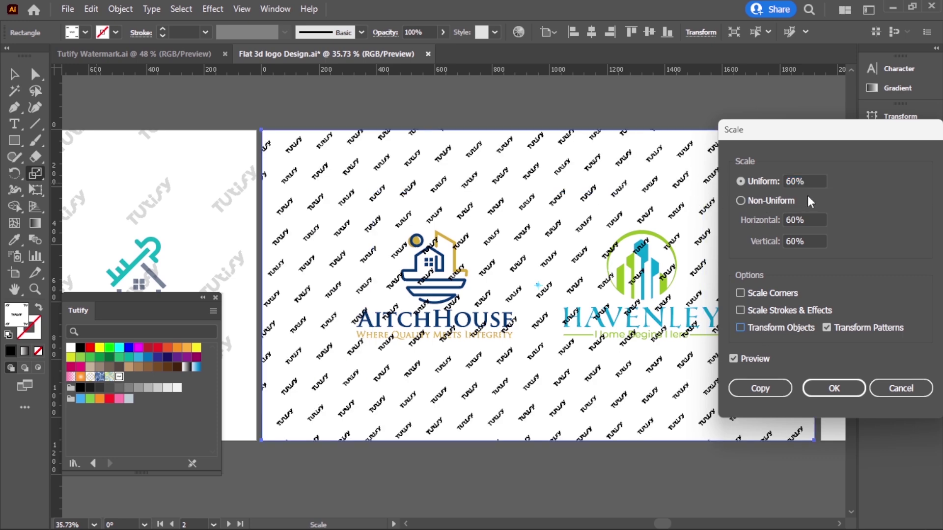
left_click(808, 180)
key("Up")
key("Up")
key("Up")
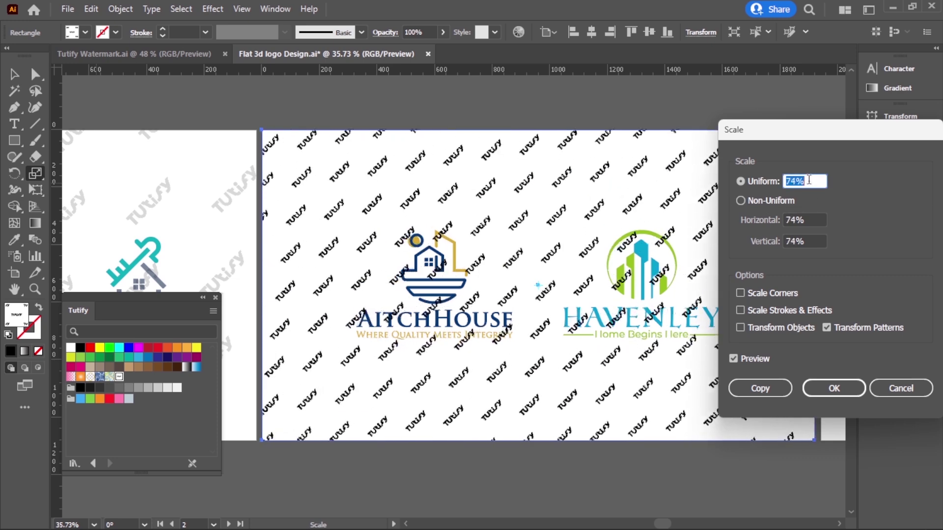
key("Up")
key("Up")
key("Up")
key("Up")
key("Up")
key("Up")
key("Up")
key("Up")
key("Up")
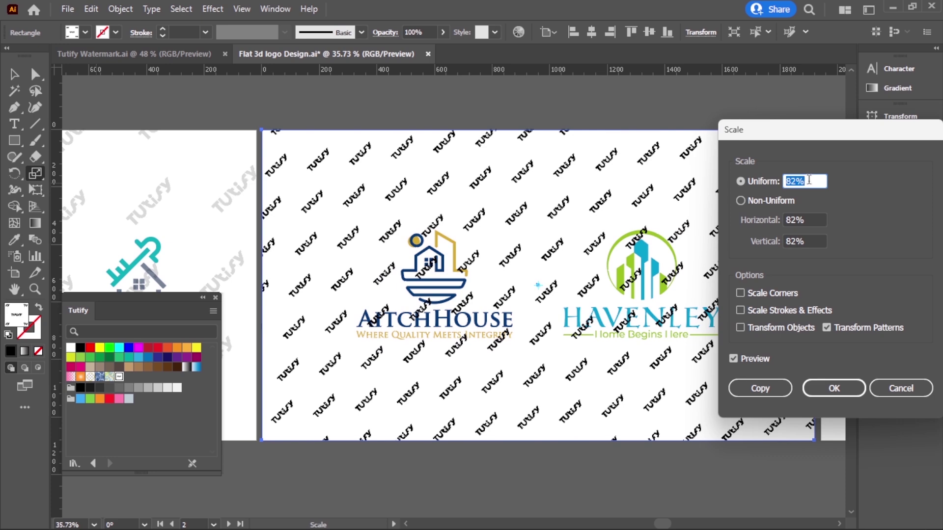
key("Down")
key("Down")
key("Down")
key("Down")
key("Down")
key("Down")
key("Down")
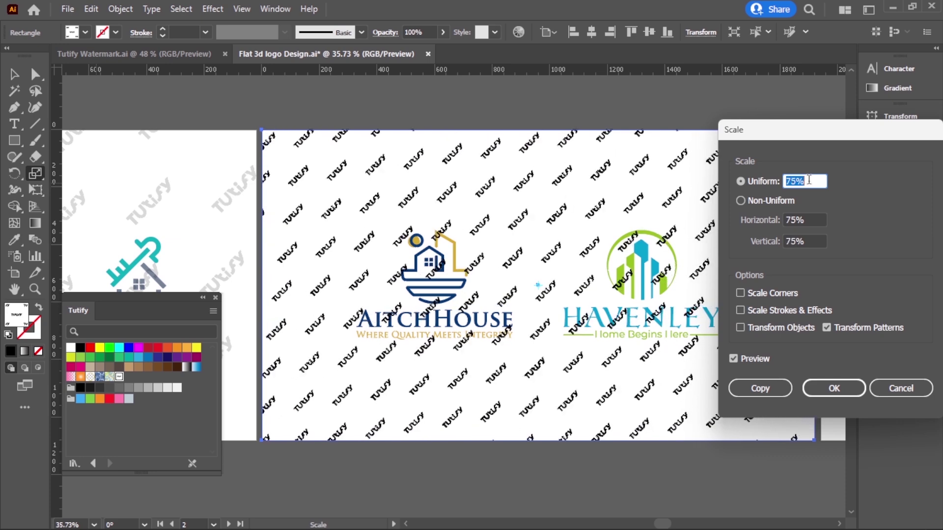
mouse_move(807, 138)
left_mouse_down()
mouse_move(413, 321)
mouse_move(411, 228)
left_mouse_up()
left_click(432, 478)
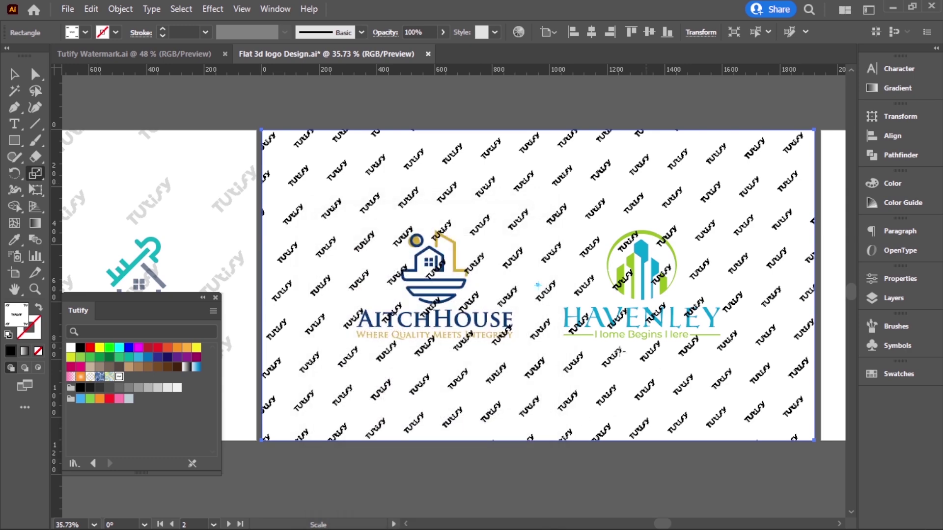
Step: Rotate only the pattern by -60°
double_click(15, 173)
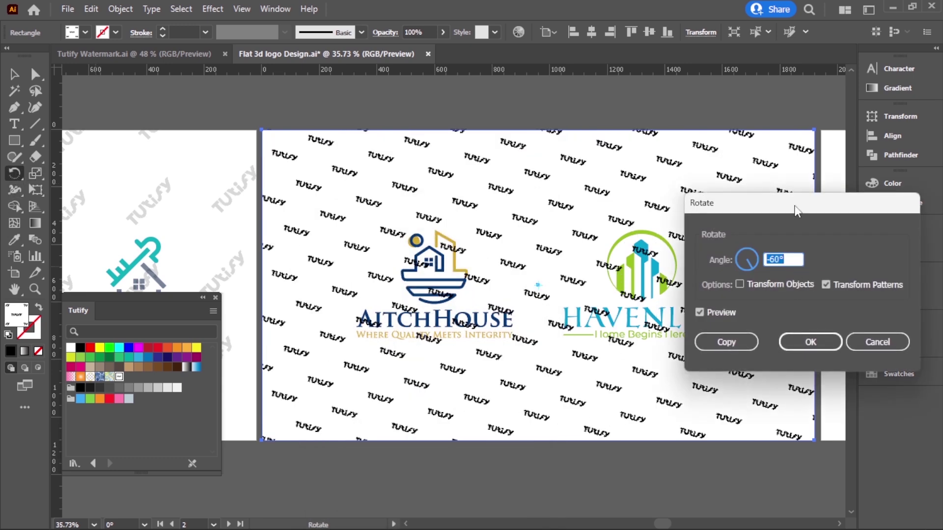
mouse_move(795, 204)
left_mouse_down()
mouse_move(724, 130)
mouse_move(503, 261)
mouse_move(497, 206)
left_mouse_up()
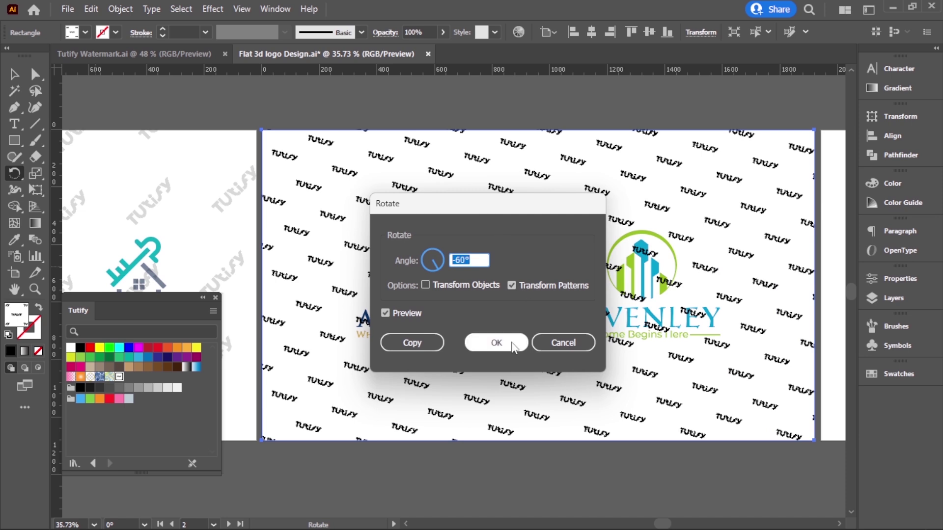
left_click(496, 344)
left_click(14, 74)
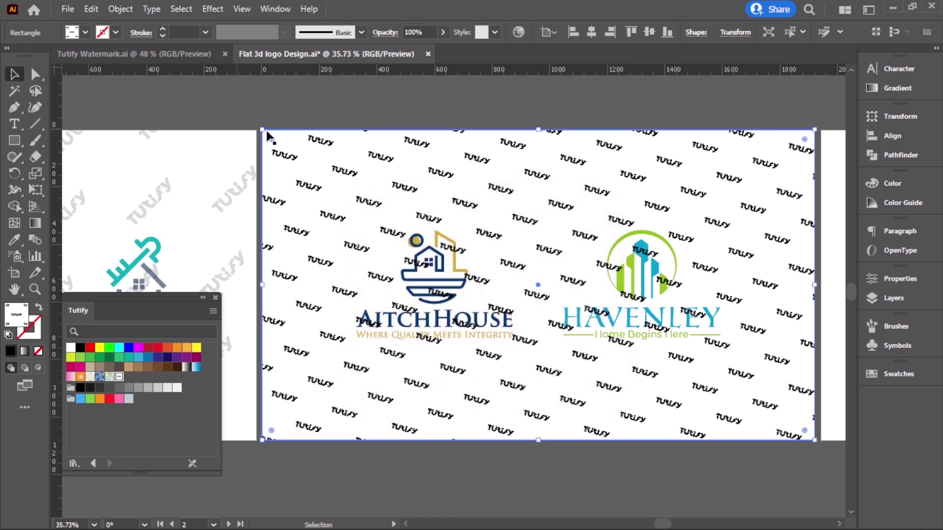
left_click(342, 104)
Step: Set the pattern rectangle's opacity to 25%
left_click(406, 146)
type("25")
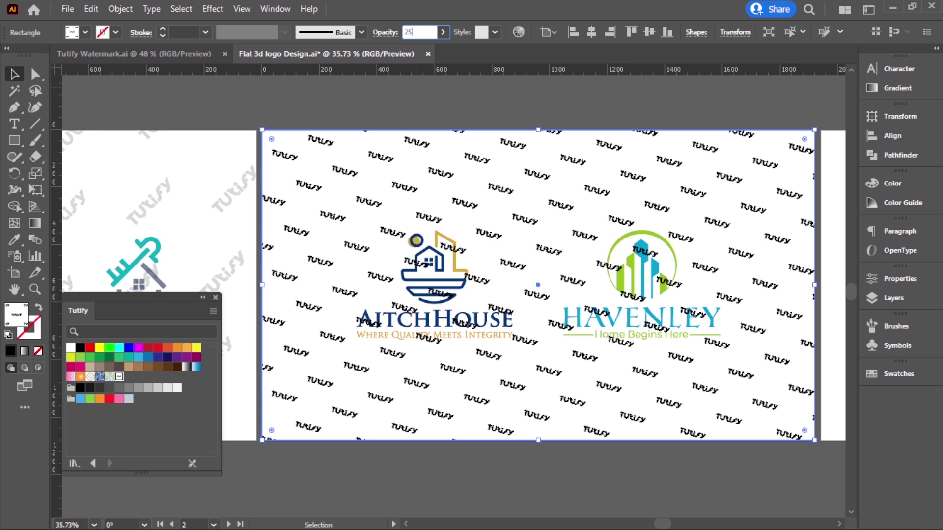
key("Return")
left_click(440, 97)
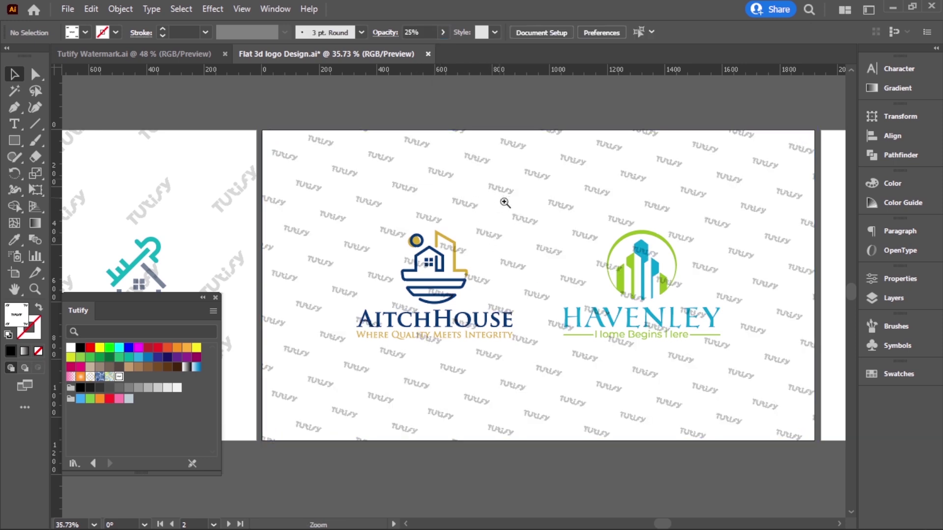
Step: Pan the view to the EXOTERIOR and HOMESLEA artboard
scroll(505, 204, "up", 3, "alt")
left_click_drag(735, 294, 283, 292)
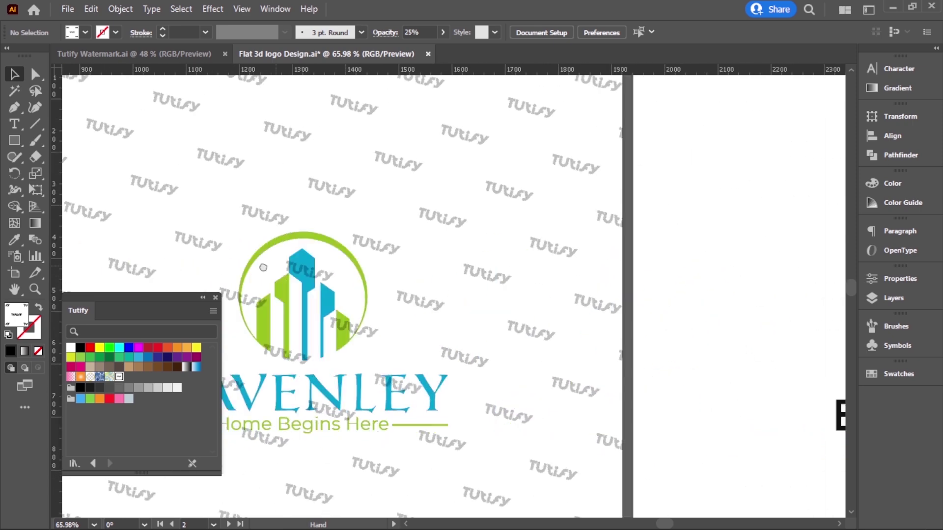
scroll(451, 298, "down", 3, "alt")
left_click_drag(451, 299, 387, 287)
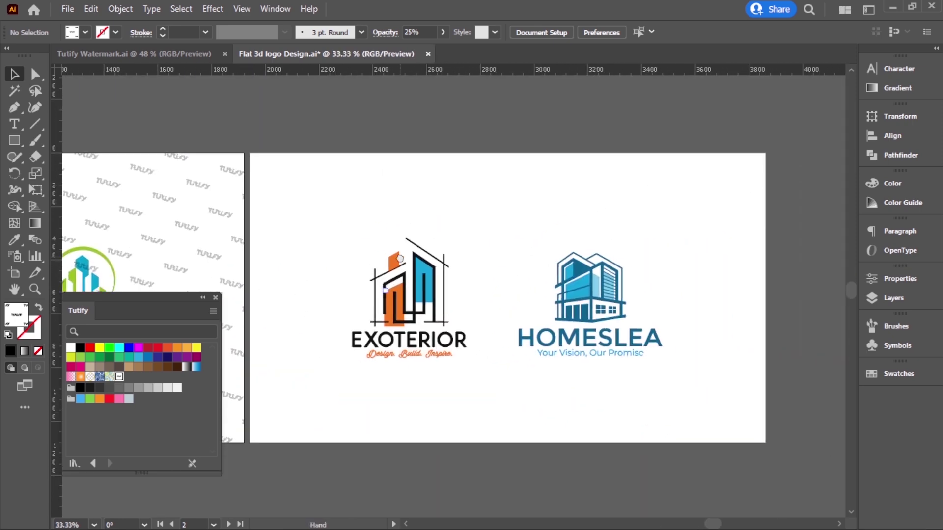
Step: Draw a 1920 × 1080 px pattern rectangle and center it horizontally and vertically on the artboard
left_click(22, 141)
left_click(387, 339)
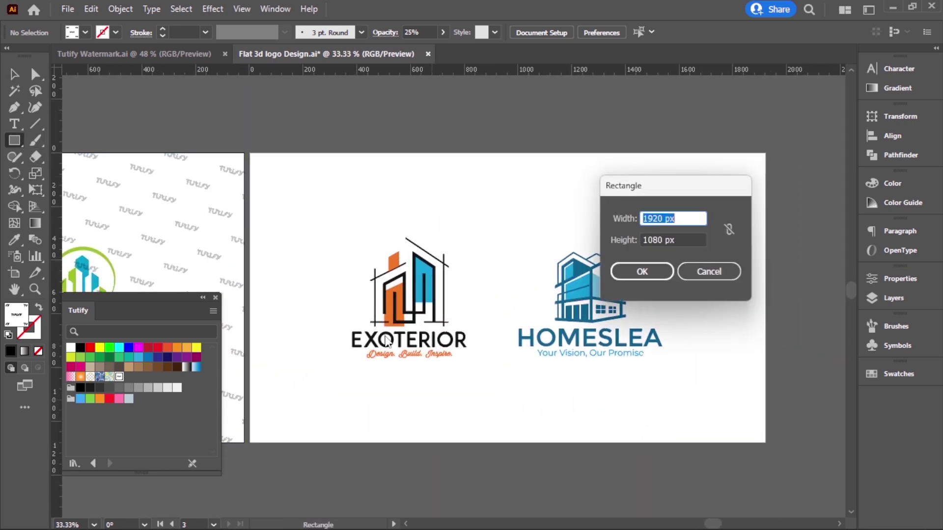
left_click(639, 273)
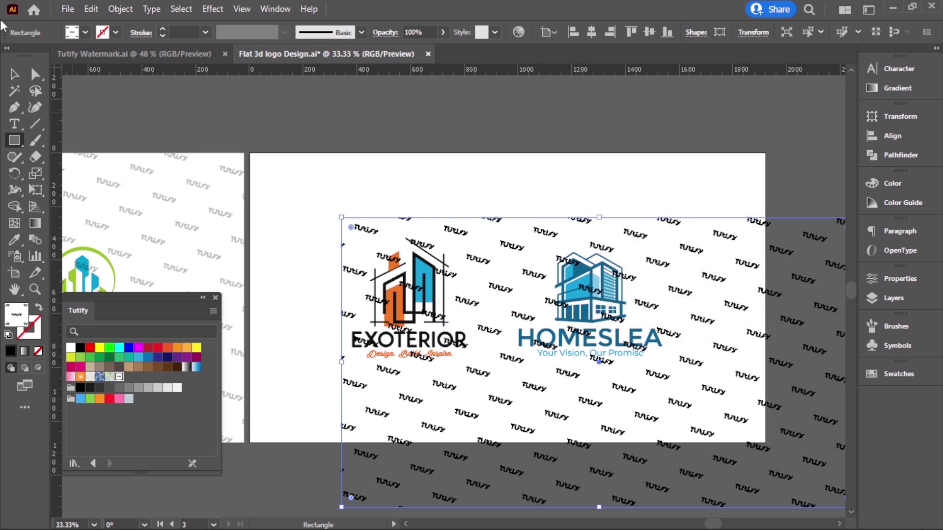
left_click(12, 73)
left_click(591, 32)
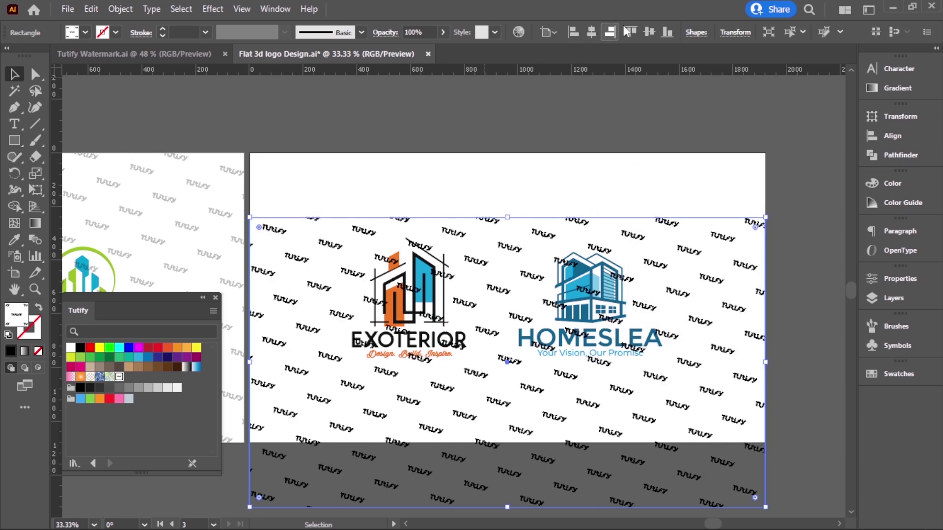
left_click(649, 32)
left_click(437, 115)
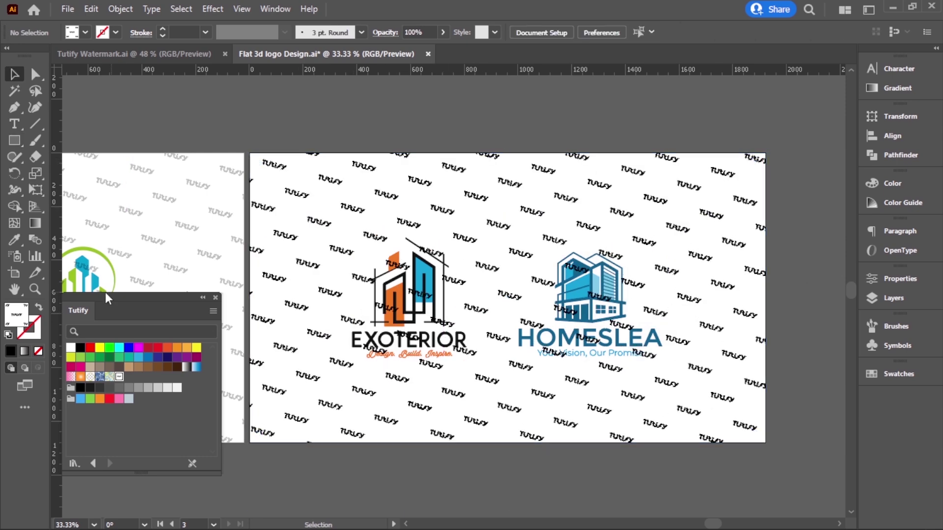
Step: Dock the Tutify swatch panel with the other panels and zoom in on the logo artboard
mouse_move(123, 298)
left_mouse_down()
mouse_move(721, 388)
mouse_move(874, 399)
left_mouse_up()
left_click(710, 353)
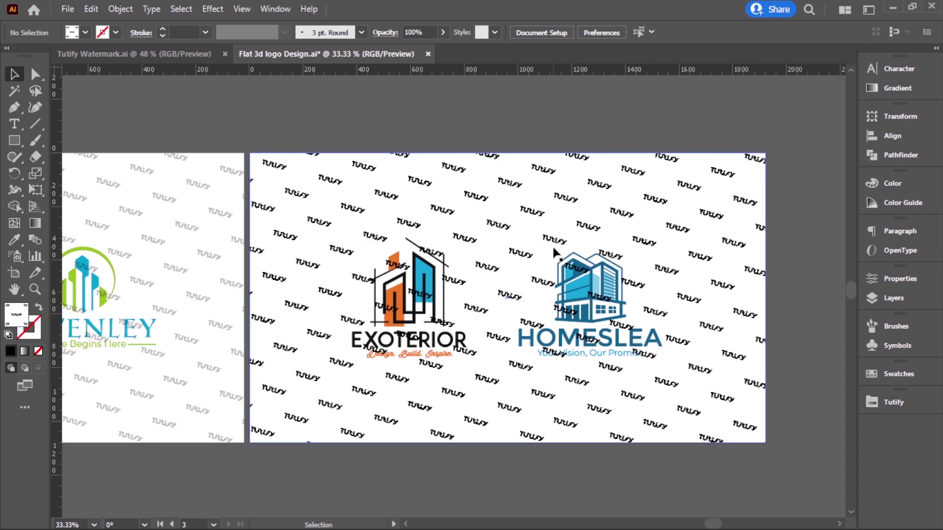
key("z")
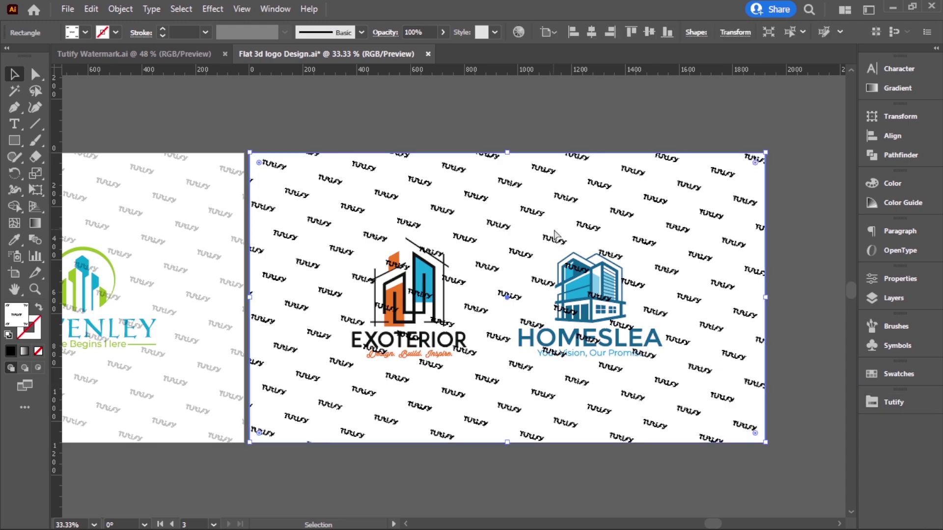
mouse_move(558, 234)
left_mouse_down()
mouse_move(613, 279)
mouse_move(577, 259)
left_mouse_up()
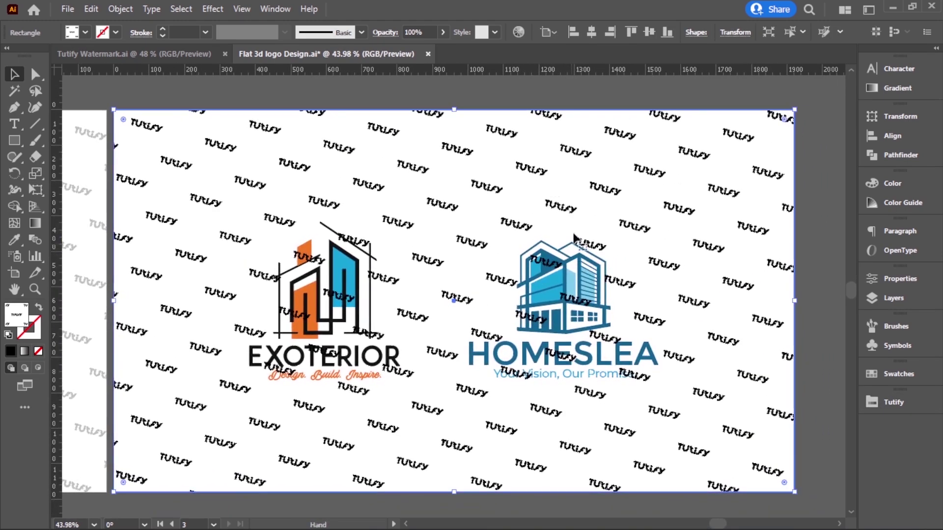
key("v")
left_click(411, 93)
Step: Enter pattern editing for the Tutify swatch and set the tile type to Brick by Column
left_click(434, 117)
left_click(110, 15)
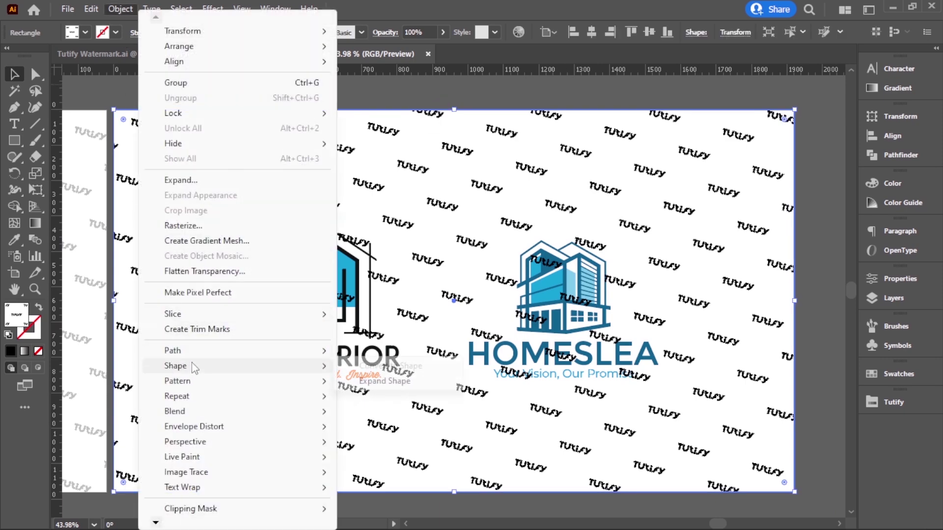
mouse_move(176, 381)
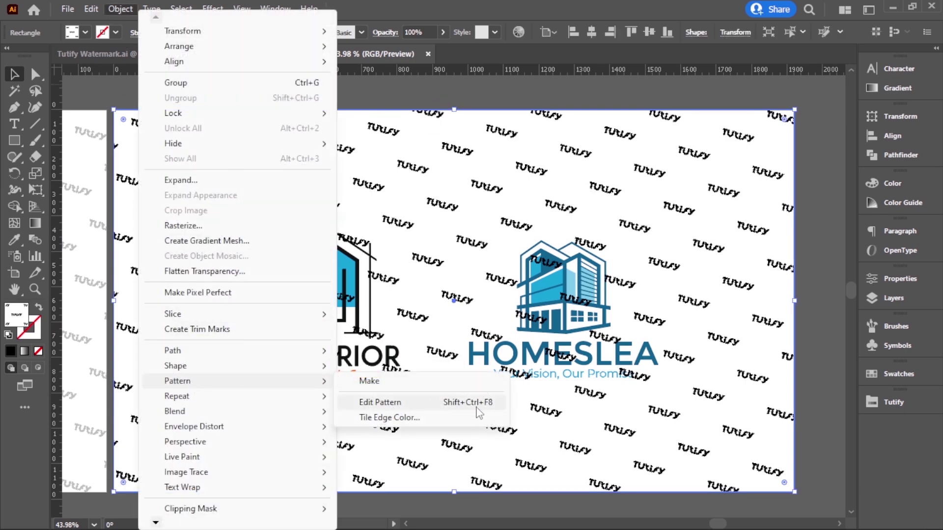
left_click(445, 406)
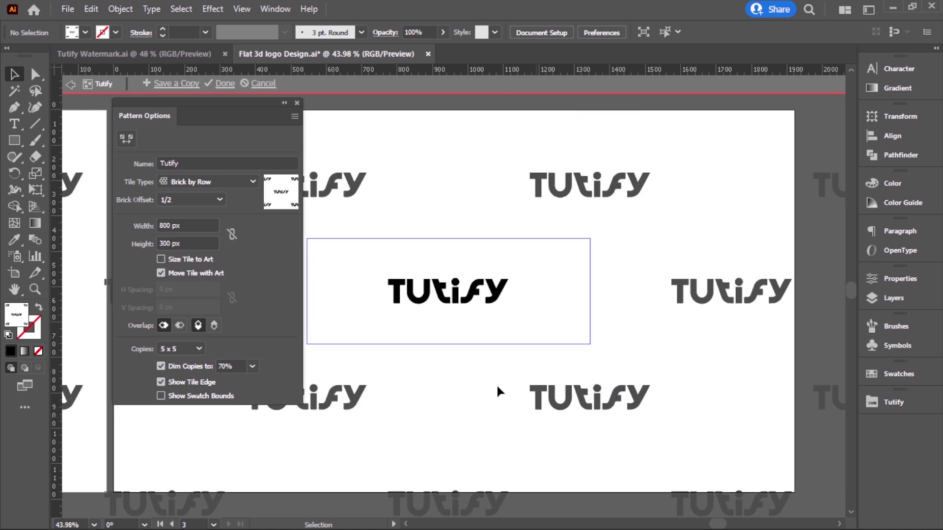
left_click_drag(193, 105, 720, 176)
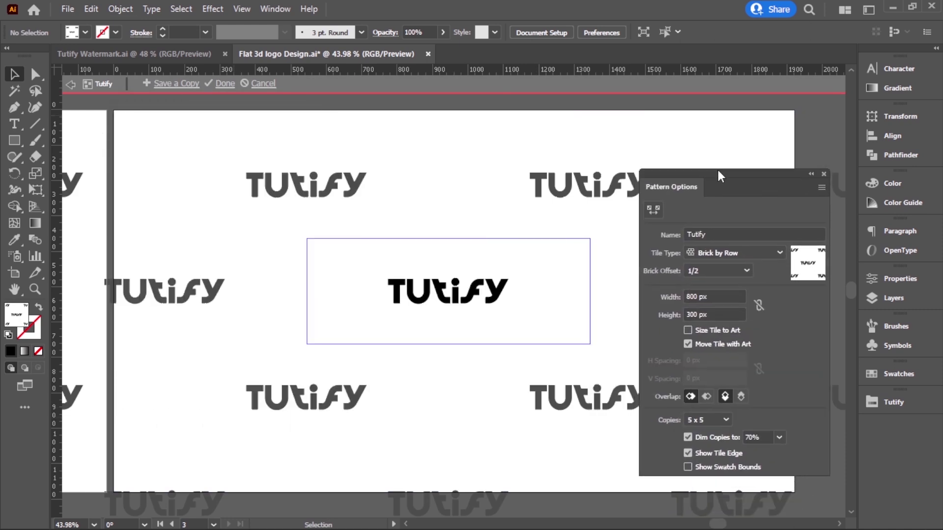
left_click(726, 251)
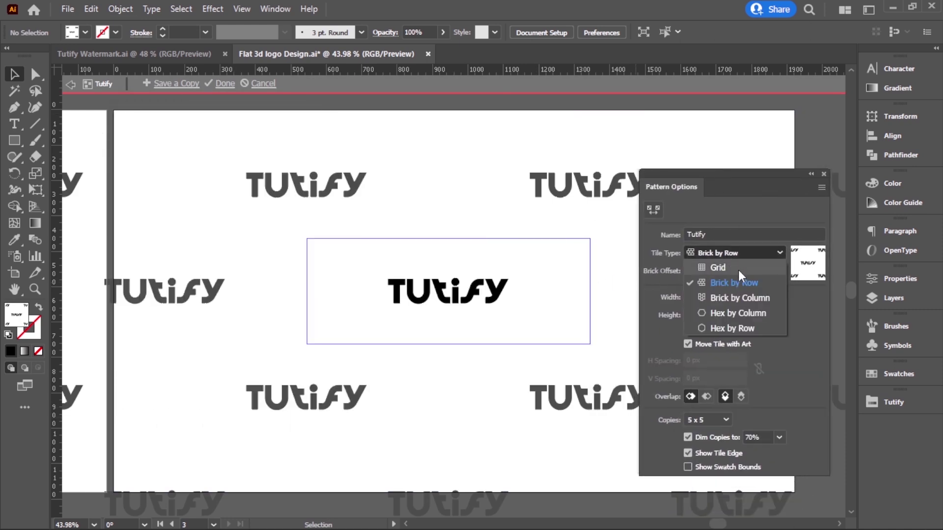
left_click(747, 296)
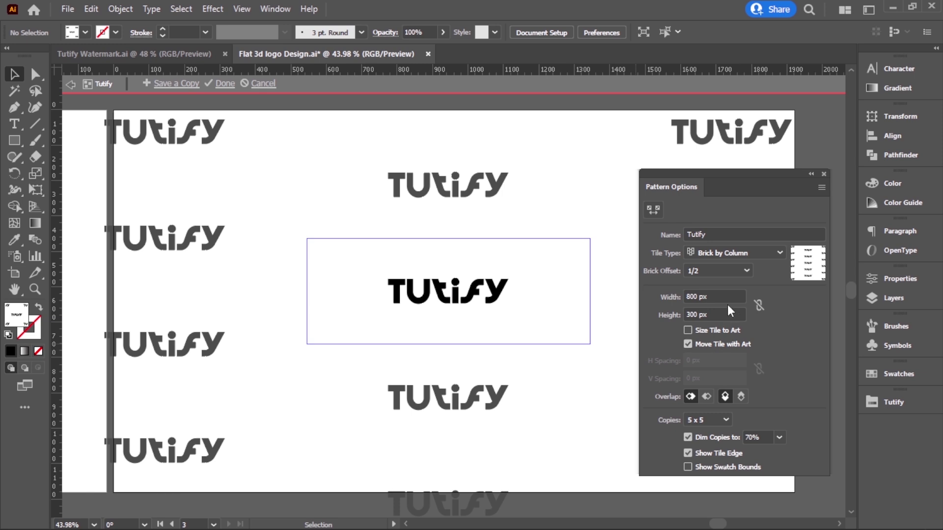
Step: Set the pattern tile size to 600 px wide by 400 px high
double_click(716, 298)
type("600")
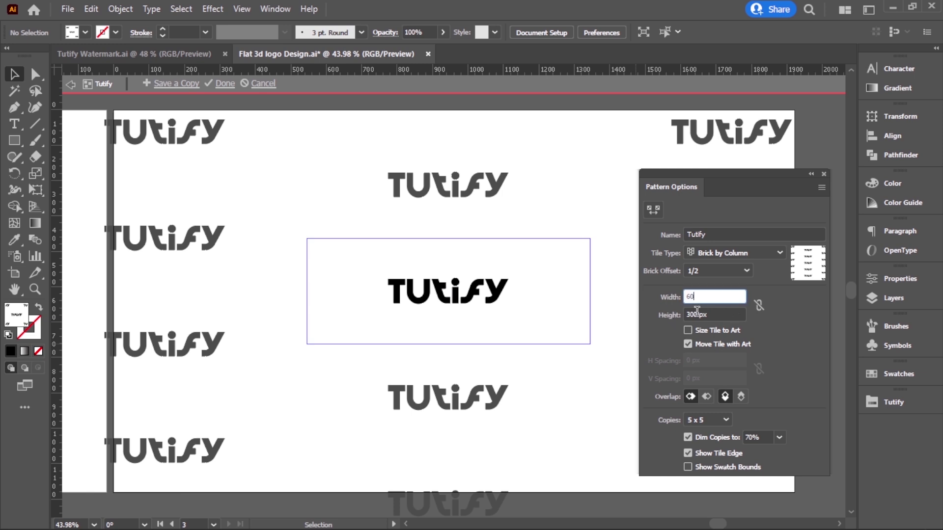
left_click(717, 315)
key("Return")
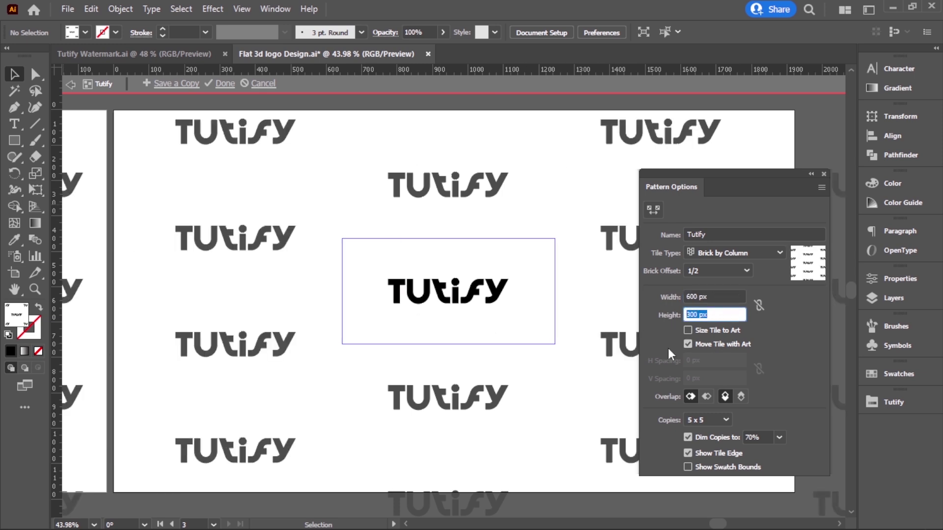
type("200")
left_click(714, 296)
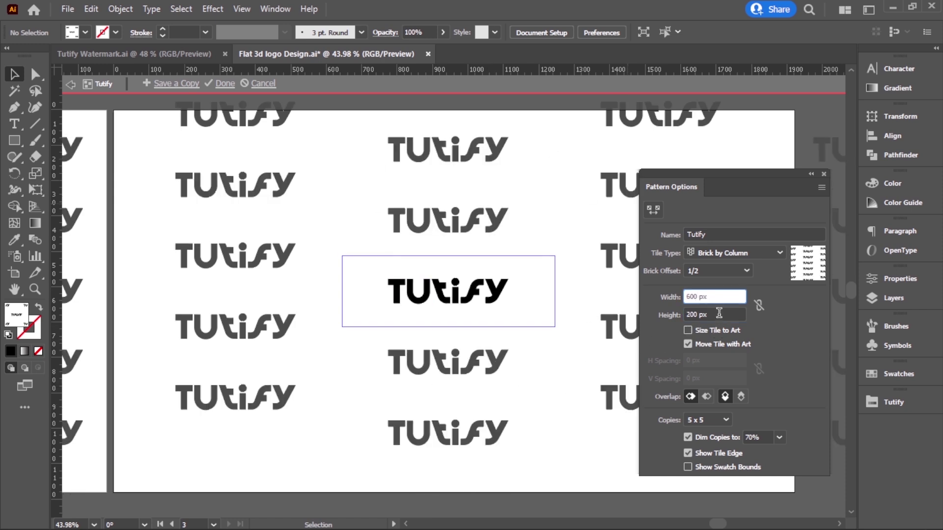
double_click(719, 313)
type("300")
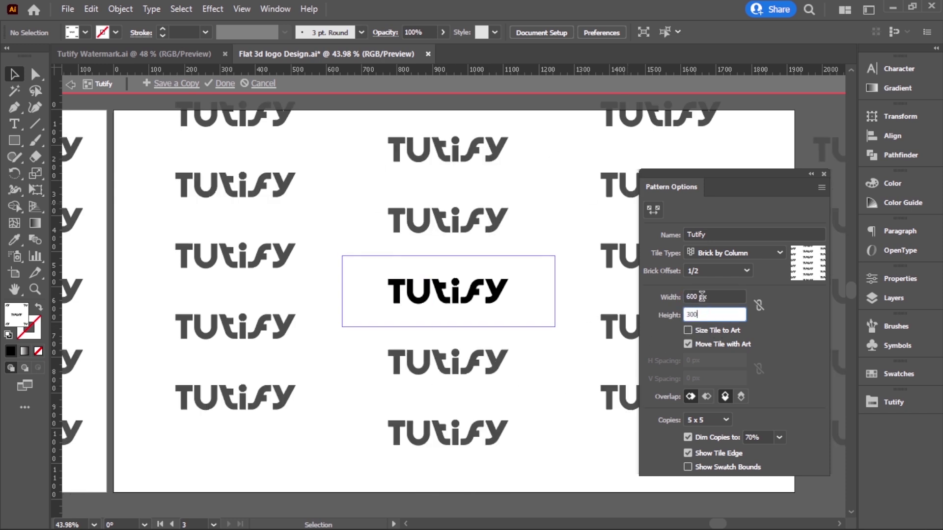
left_click(702, 296)
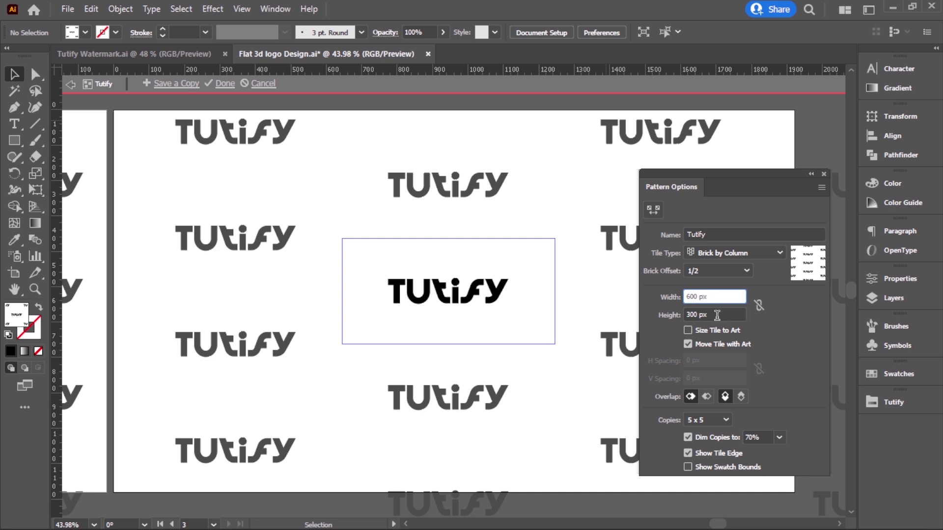
key("Tab")
type("40")
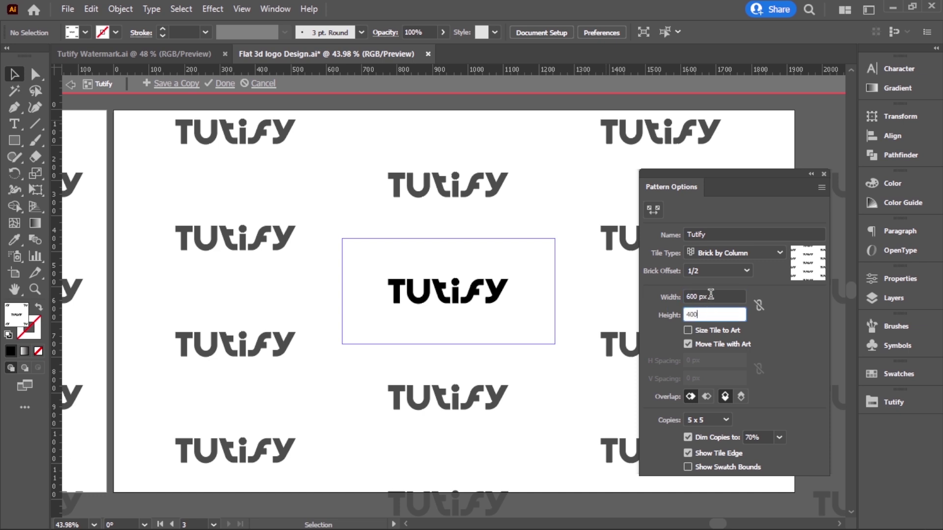
left_click(711, 296)
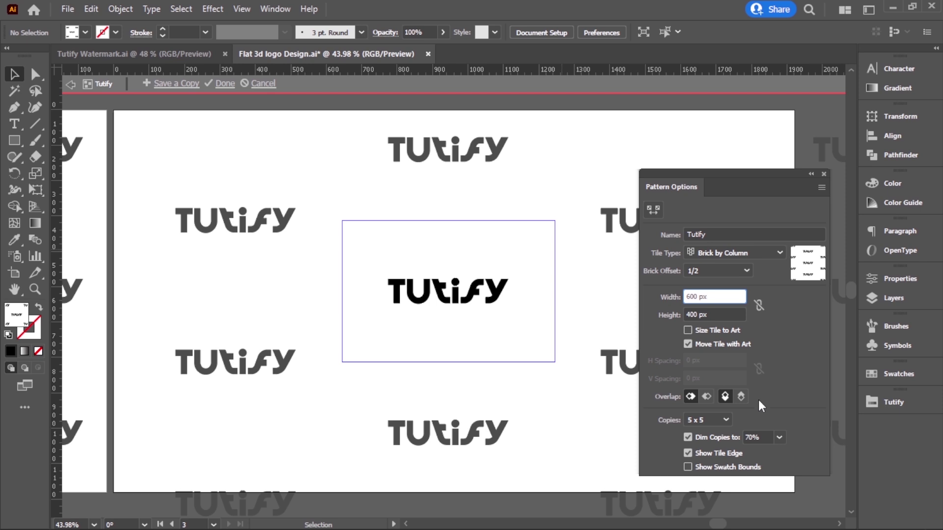
Step: Apply the pattern edits, zoom out to show both artboards, and reselect the pattern rectangle
left_click(225, 84)
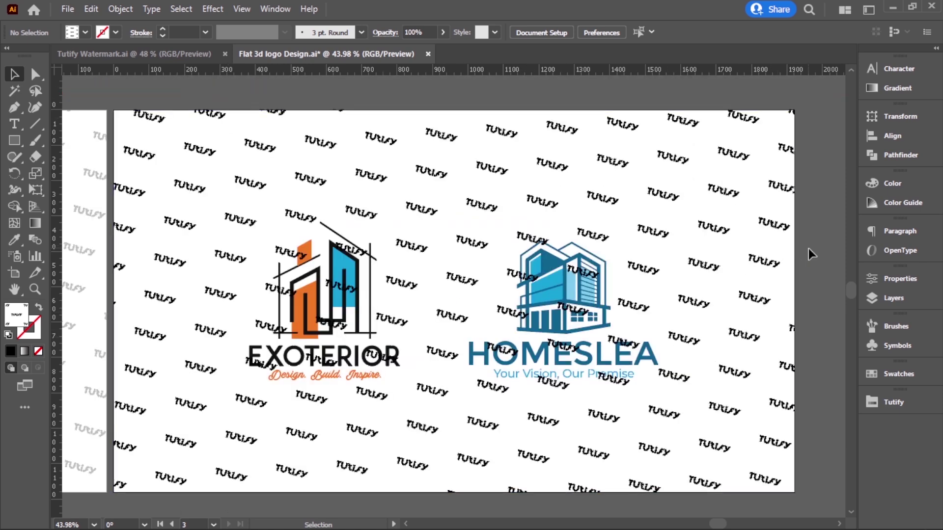
key("z")
left_click(351, 320, "alt")
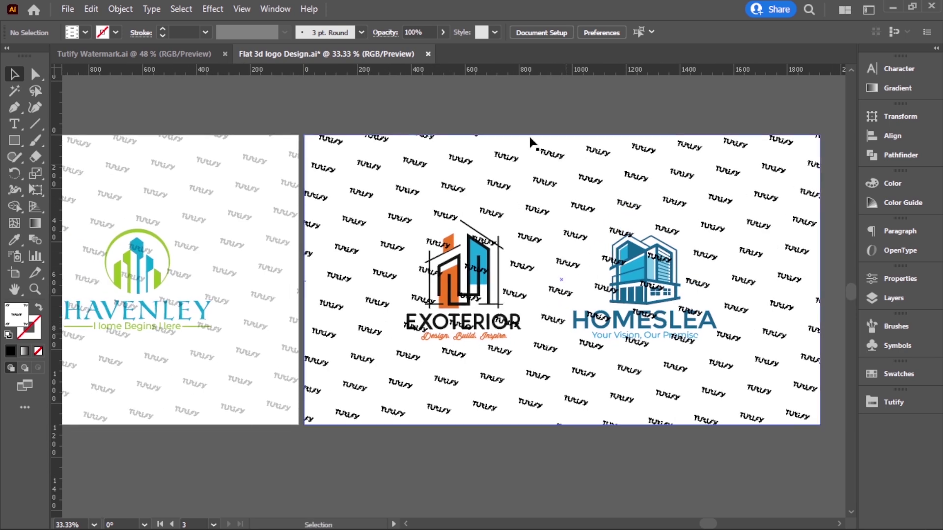
left_click(466, 167)
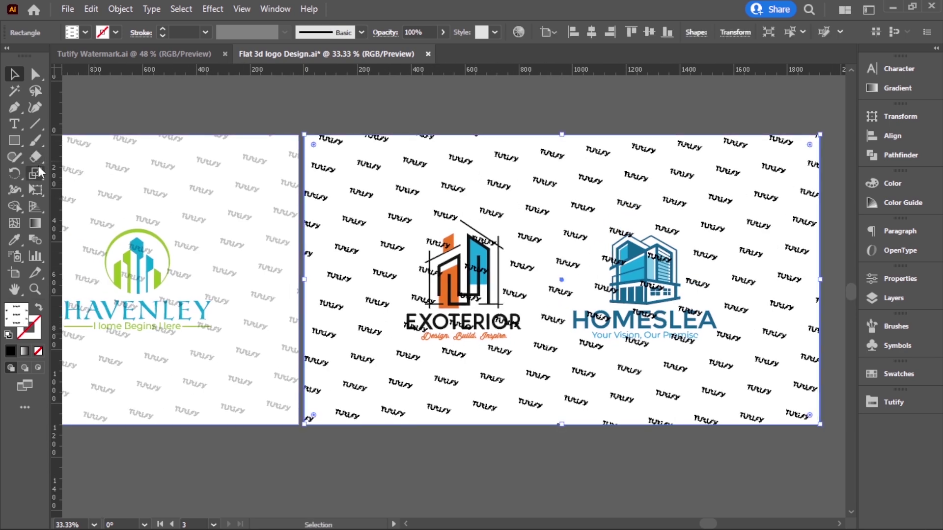
Step: Scale only the rectangle's Tutify pattern uniformly to 190%, leaving the rectangle's size unchanged
double_click(34, 173)
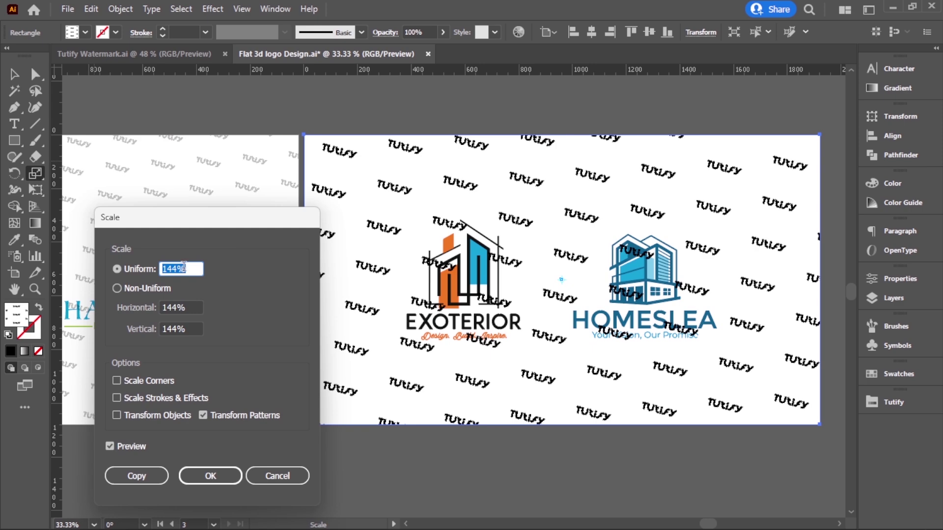
scroll(183, 268, "up", 7)
scroll(183, 268, "up", 7)
scroll(184, 268, "up", 7)
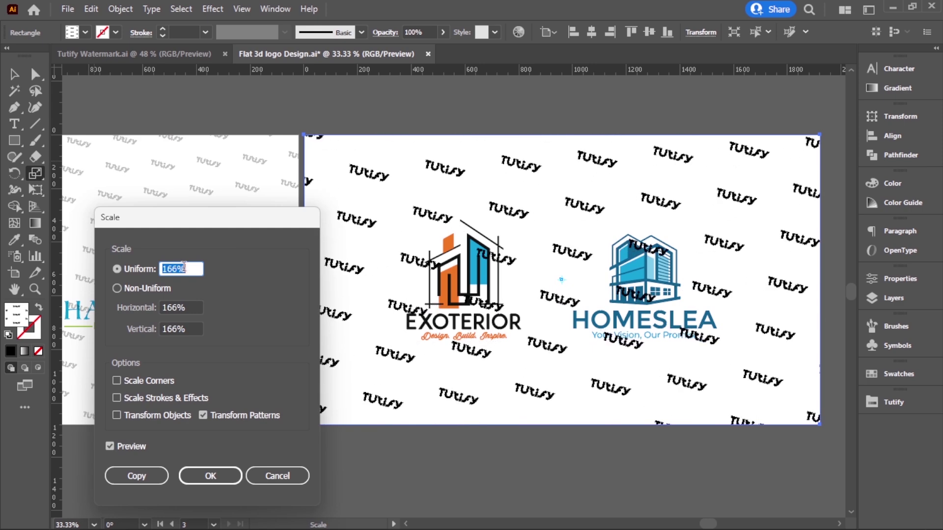
scroll(183, 269, "up", 7)
scroll(183, 269, "up", 7)
scroll(183, 269, "up", 7)
scroll(184, 268, "up", 3)
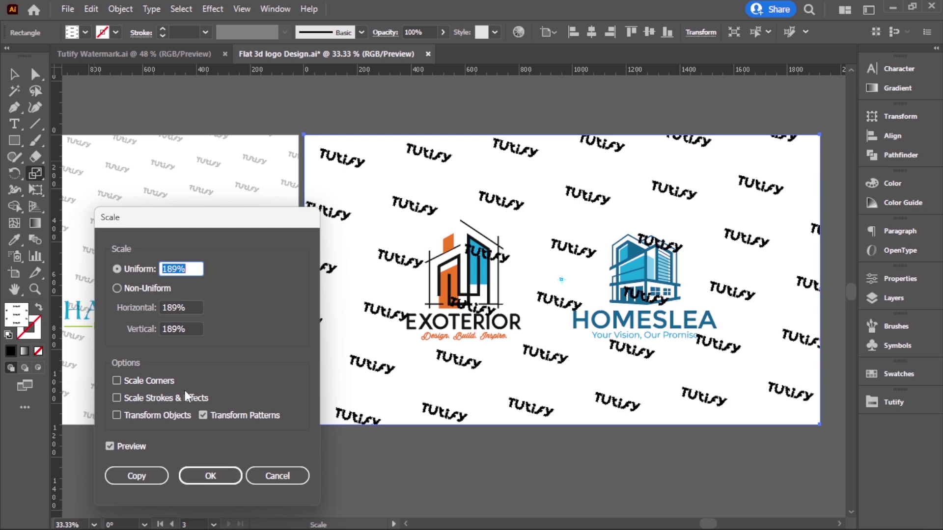
scroll(178, 265, "up", 1)
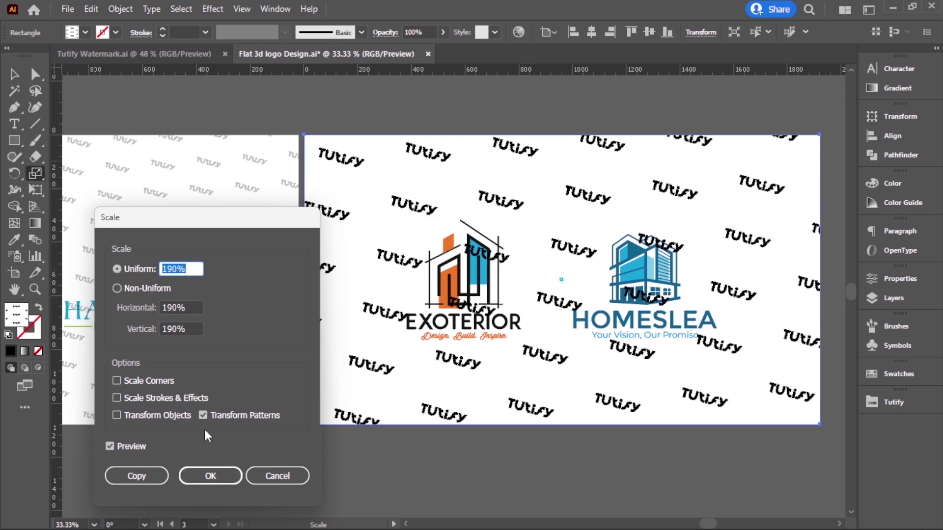
left_click(211, 476)
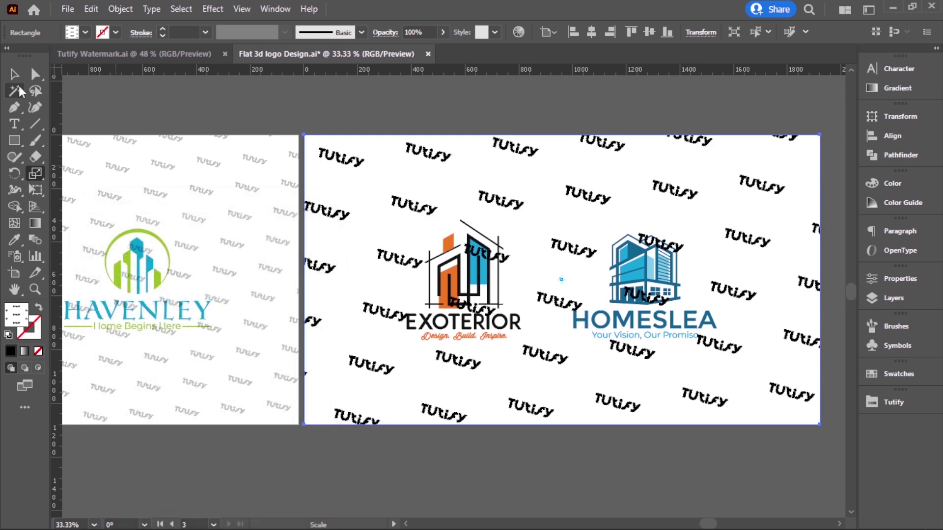
Step: Set the pattern rectangle's opacity to 25% so the Tutify watermark turns light grey
key("v")
left_click(434, 131)
left_click(484, 148)
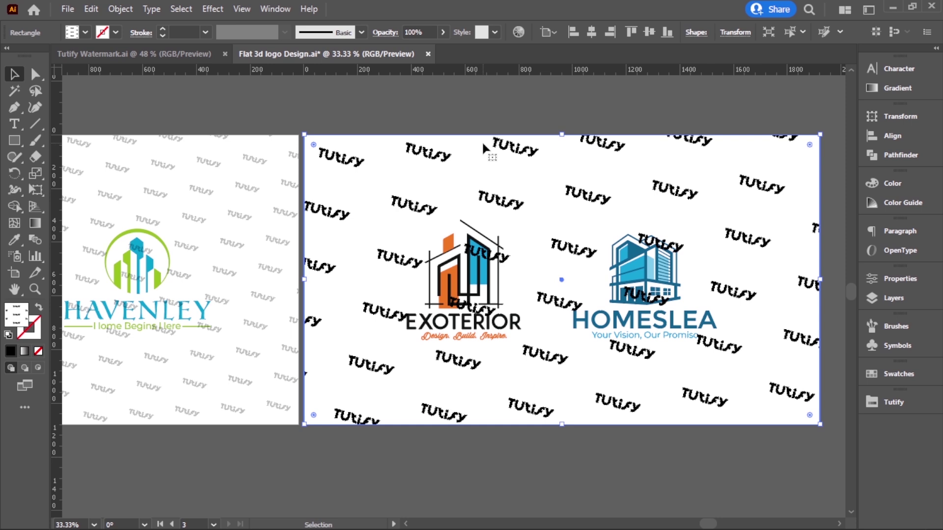
left_click(429, 31)
type("30")
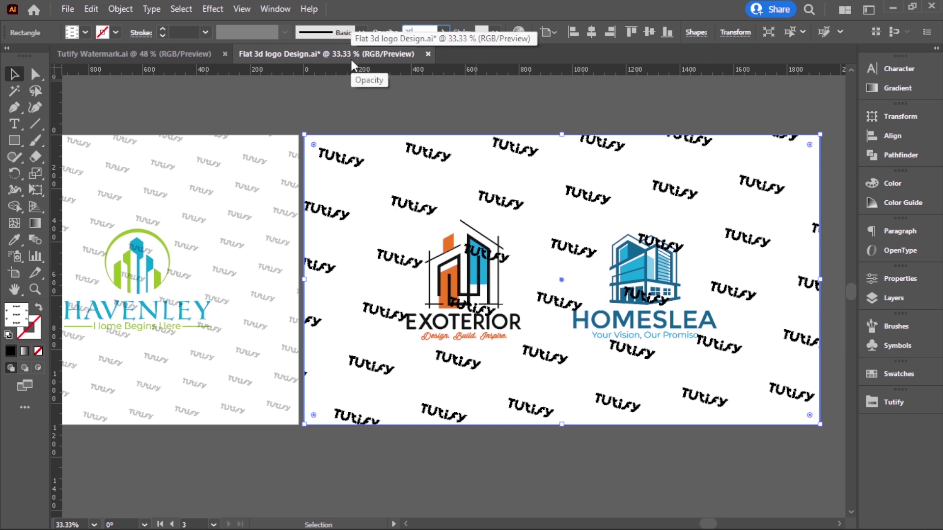
key("Return")
left_click(388, 113)
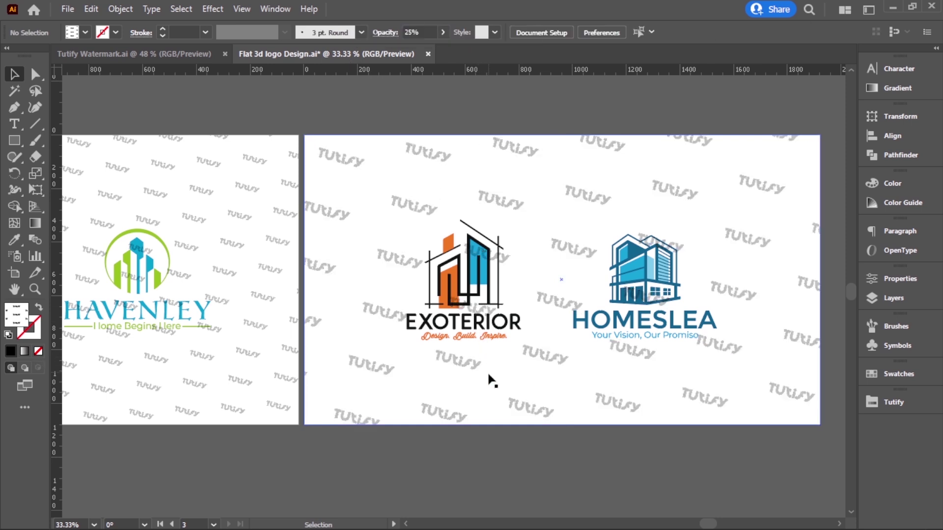